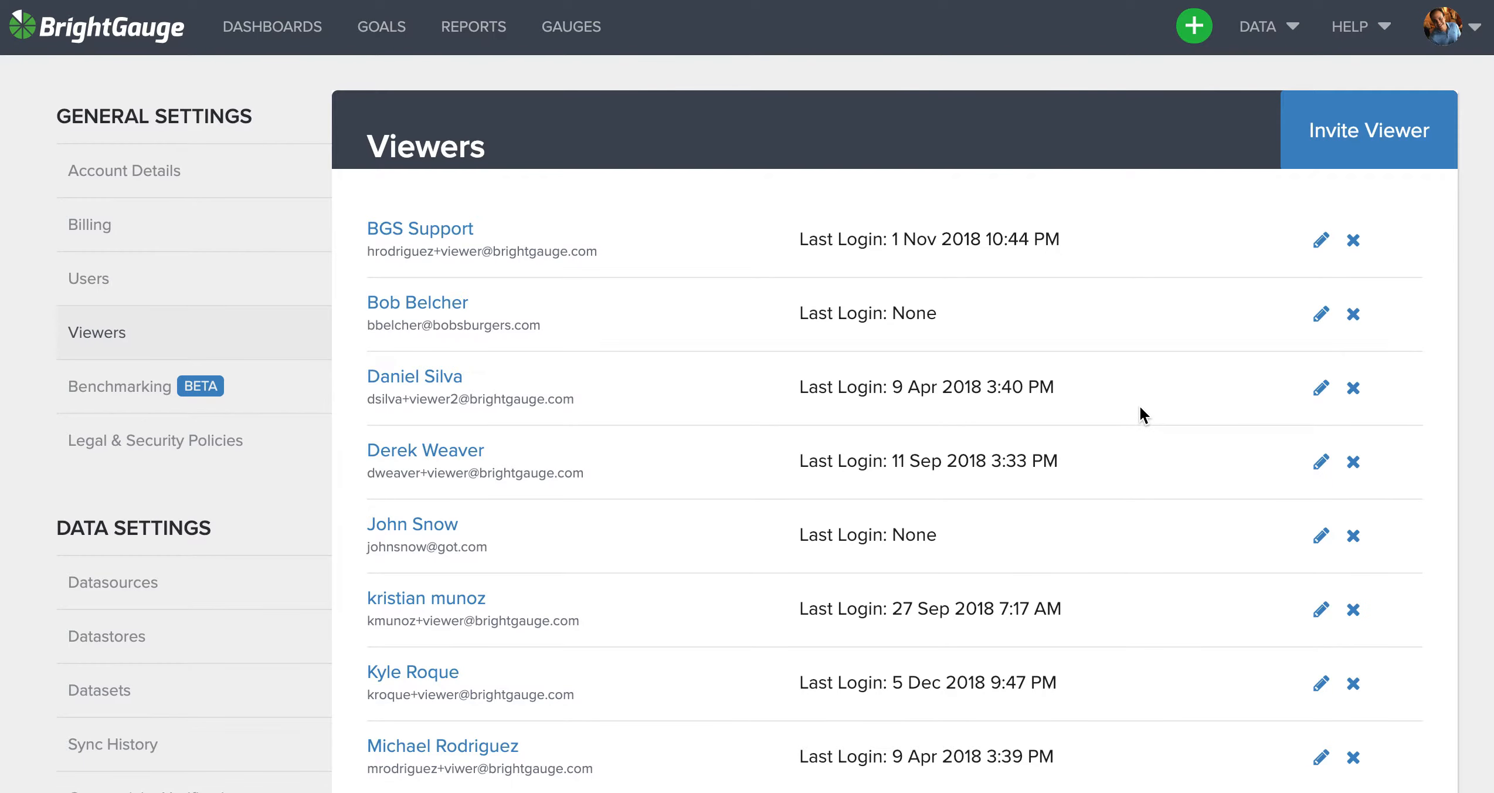
Look through the full list of viewers in the account settings
scroll(1140, 408, "down", 7)
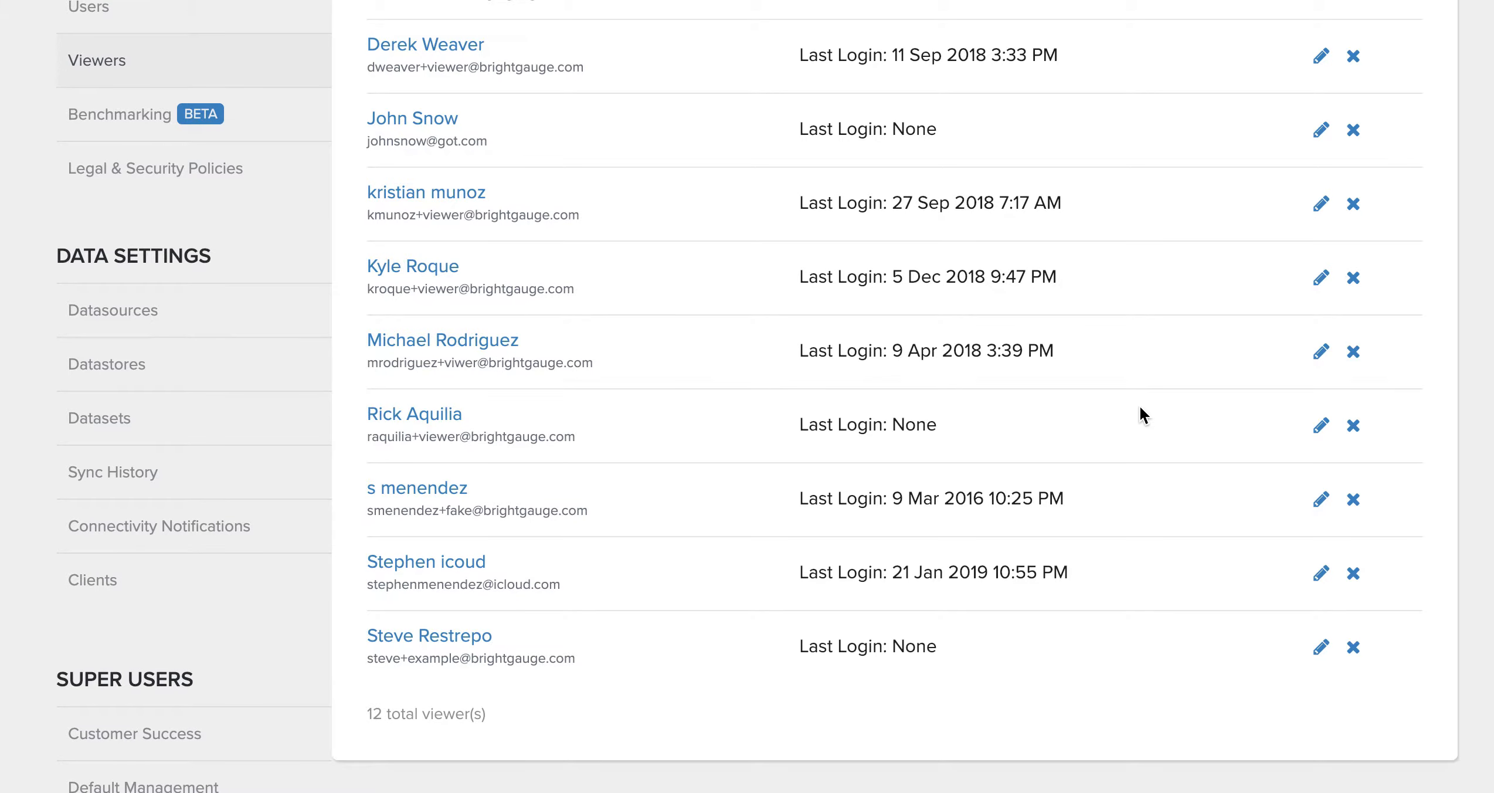
scroll(1139, 406, "down", 1)
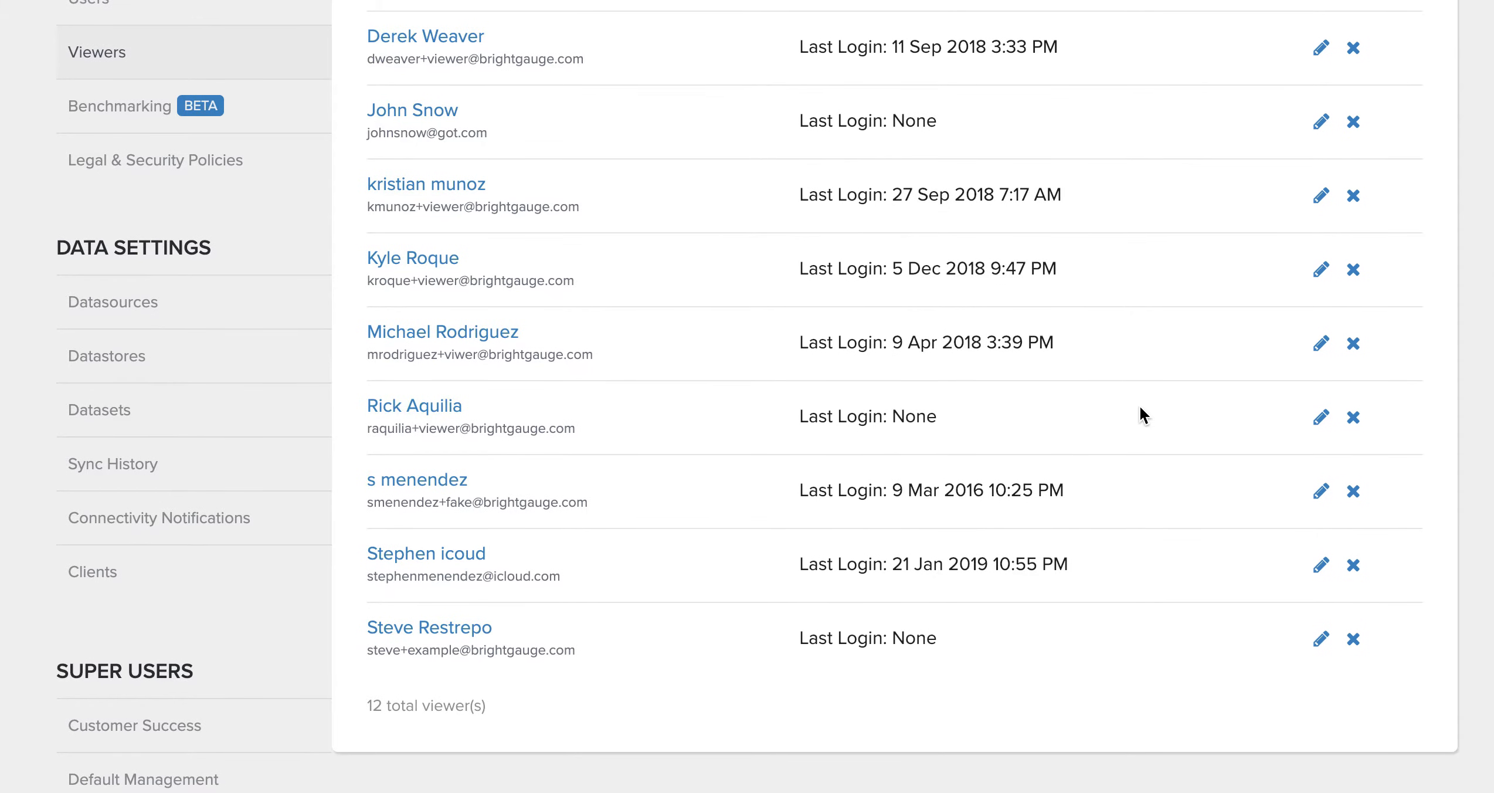
scroll(1140, 408, "up", 7)
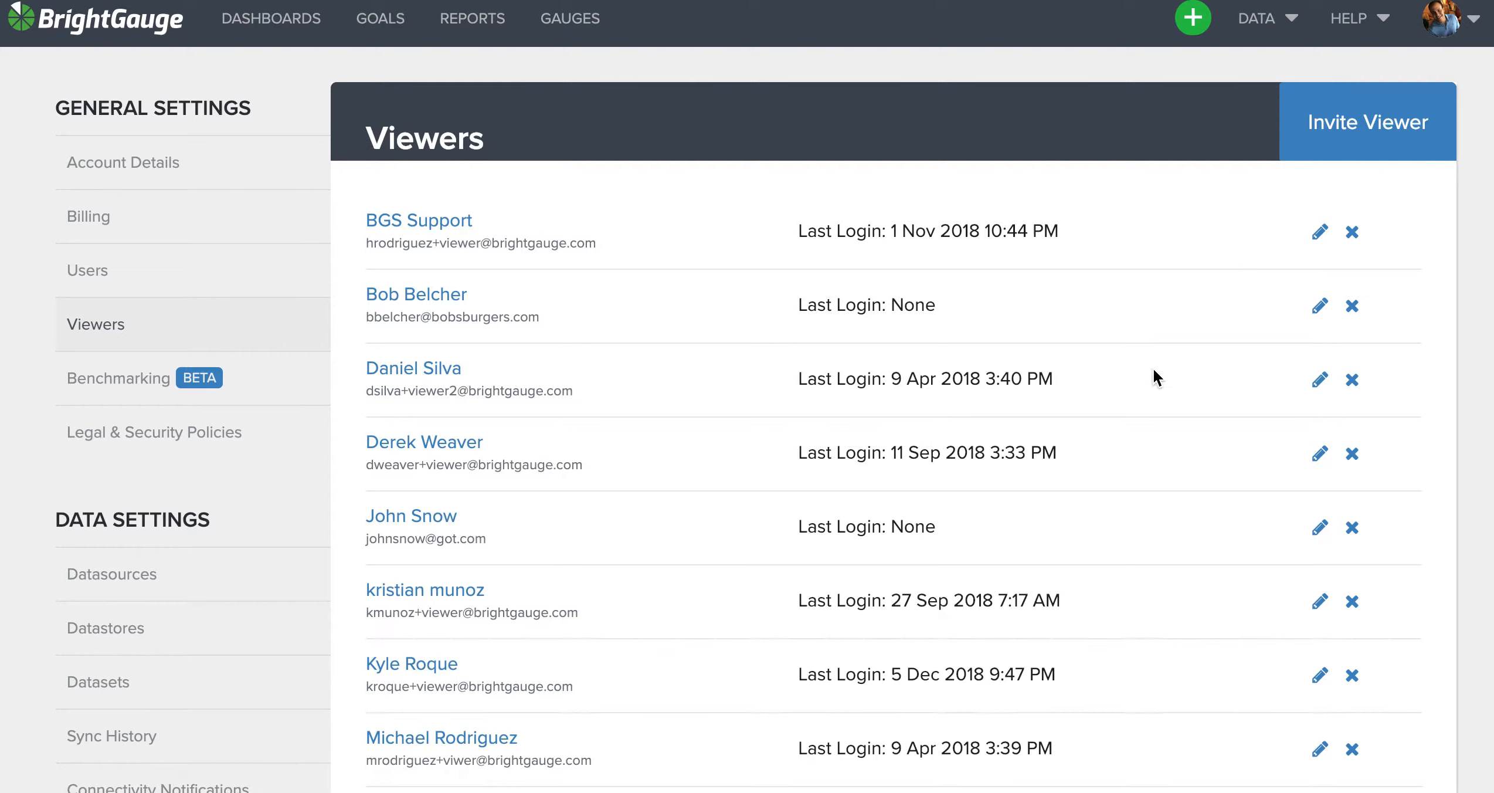
Switch from the account settings to the dashboards and open the one named Tech Dashboard
left_click(290, 34)
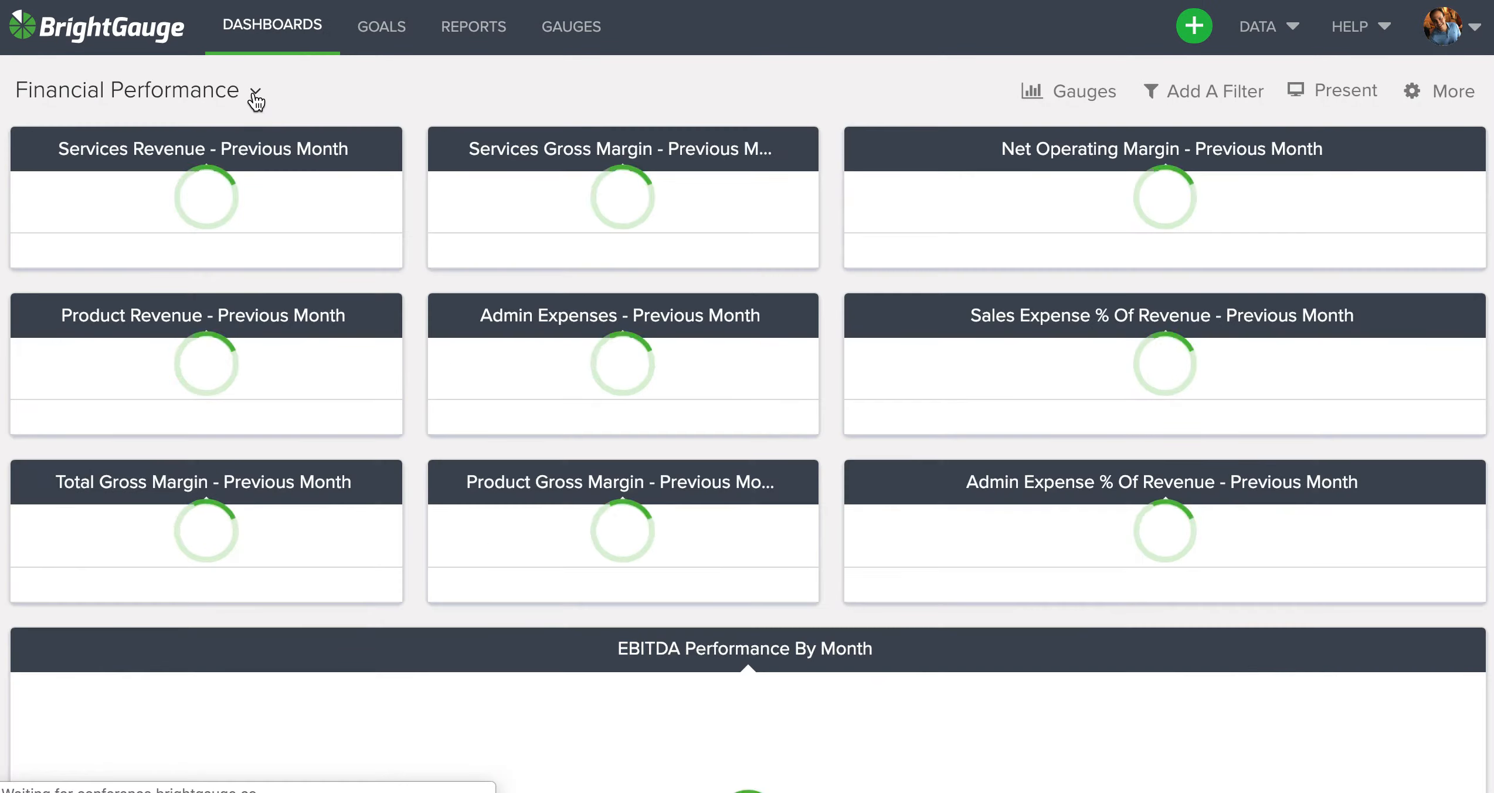
left_click(255, 93)
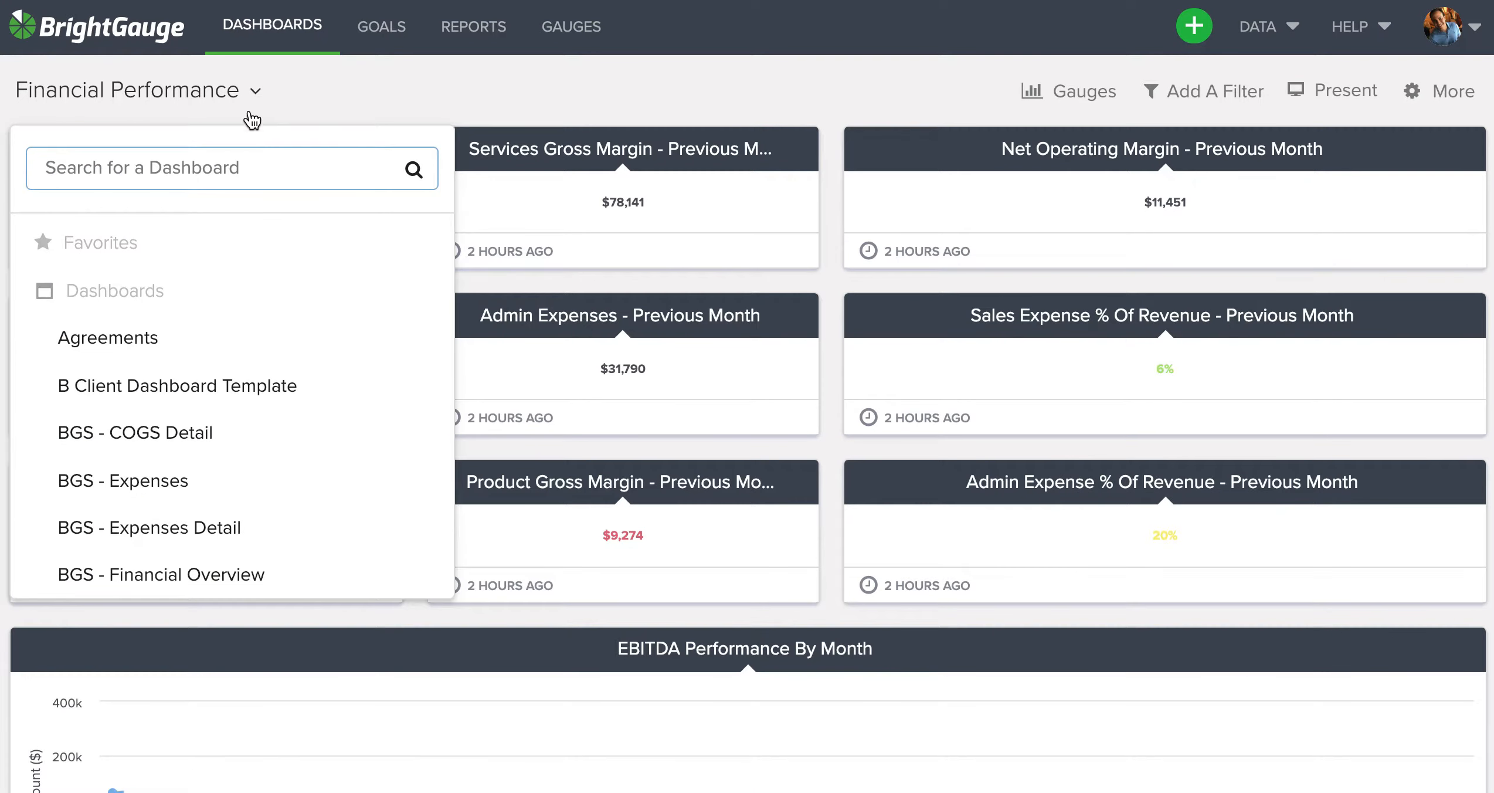
scroll(269, 404, "down", 10)
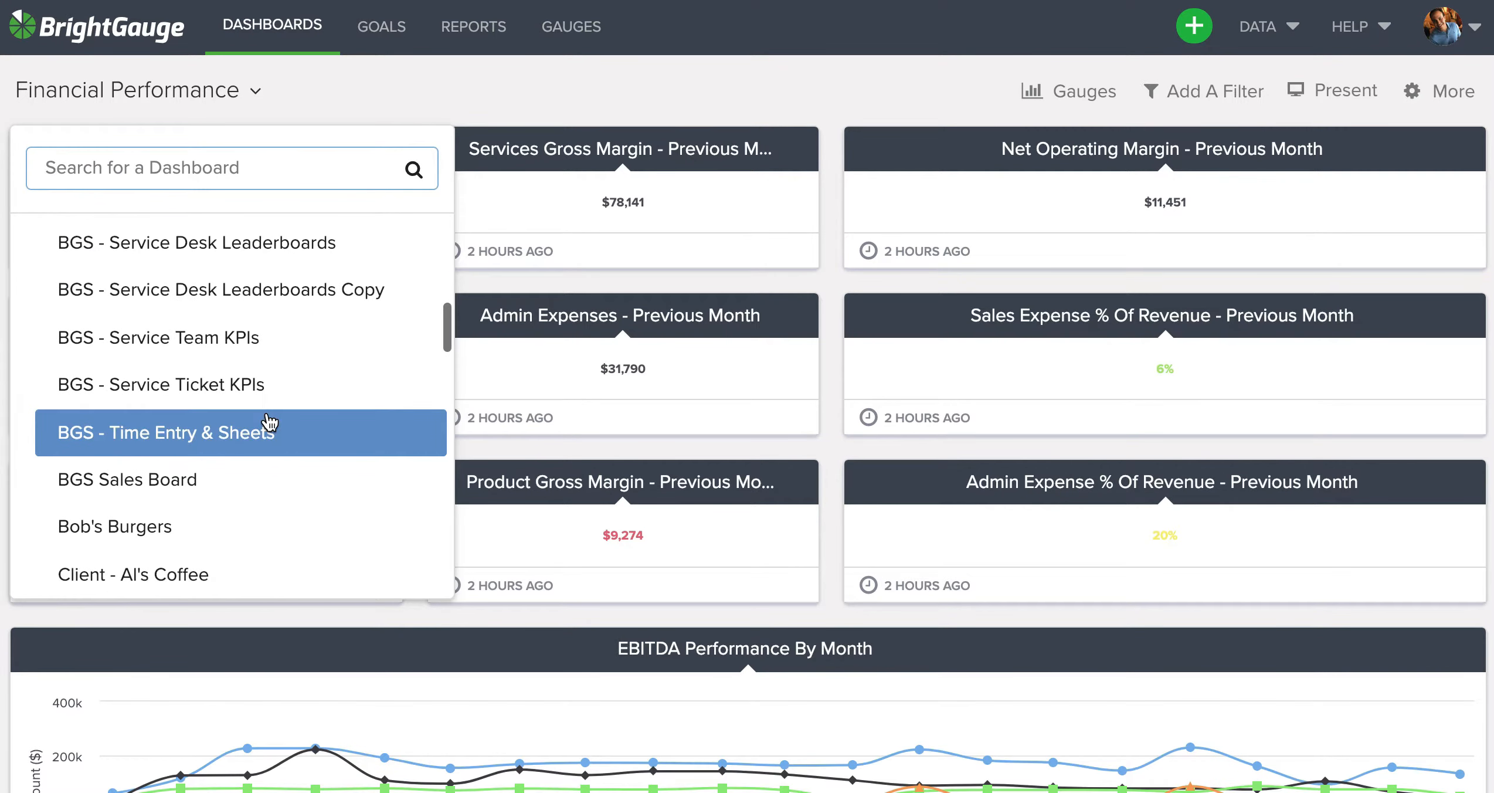
scroll(270, 423, "down", 15)
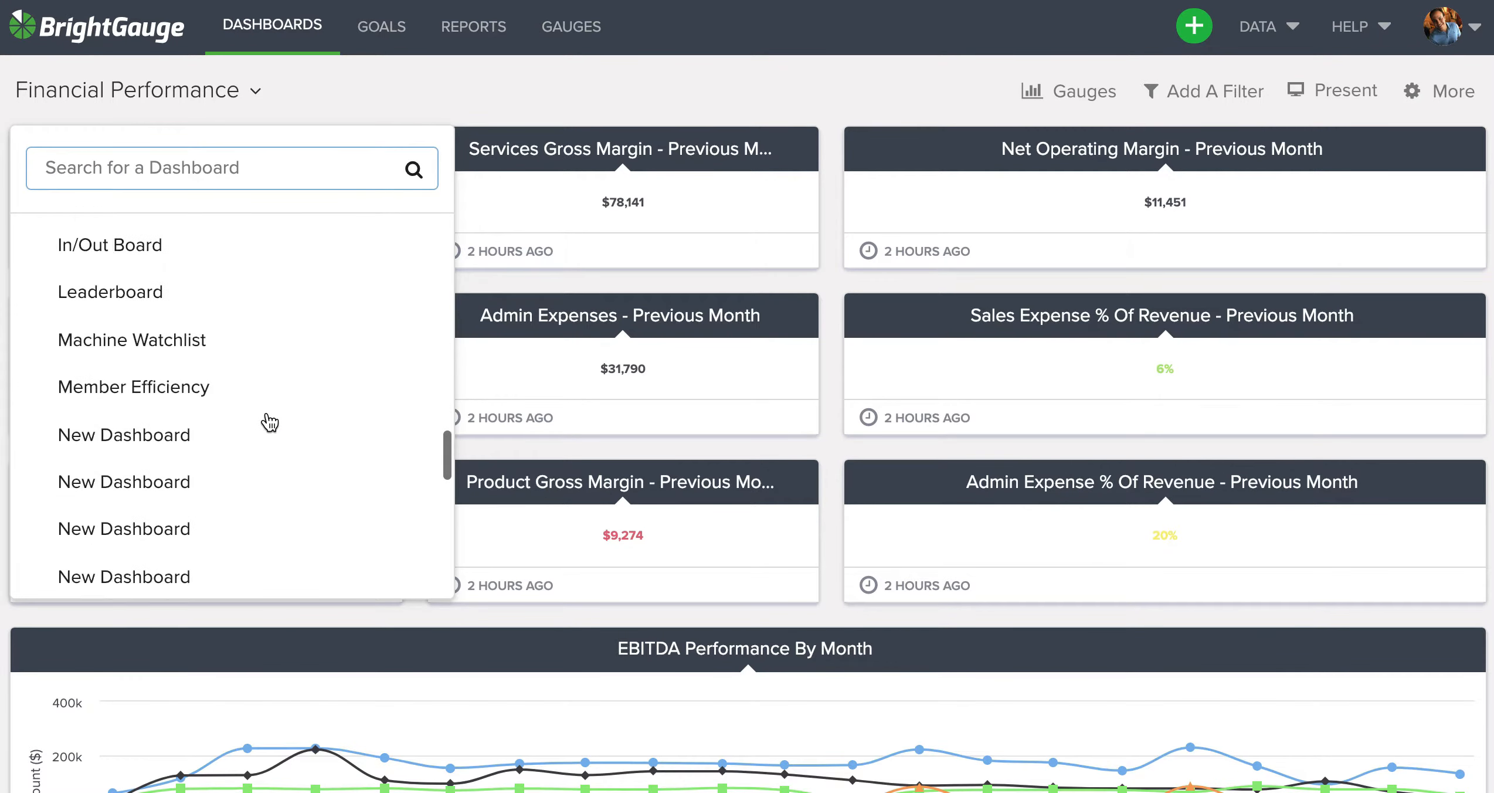
scroll(270, 423, "down", 5)
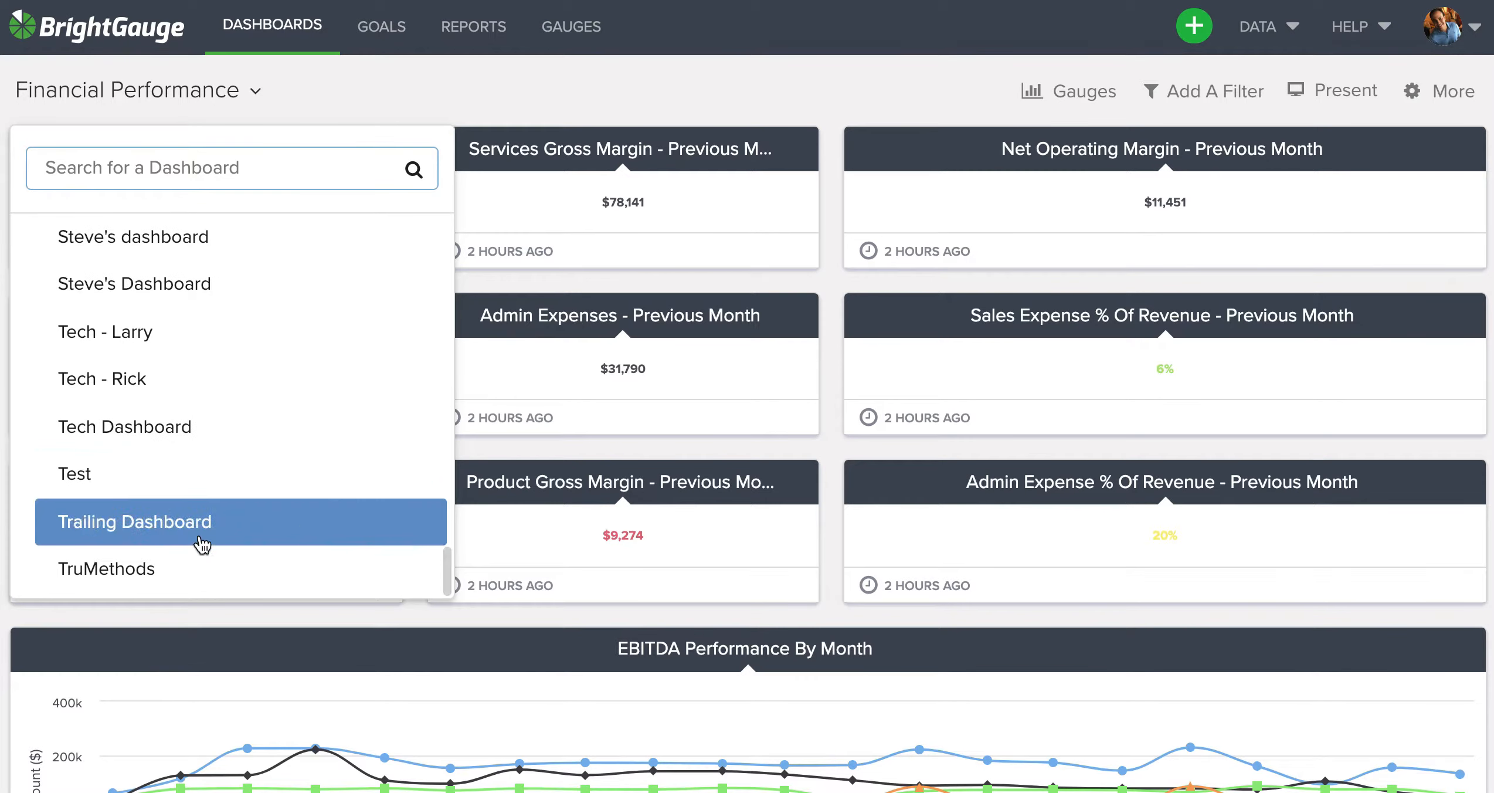
left_click(214, 441)
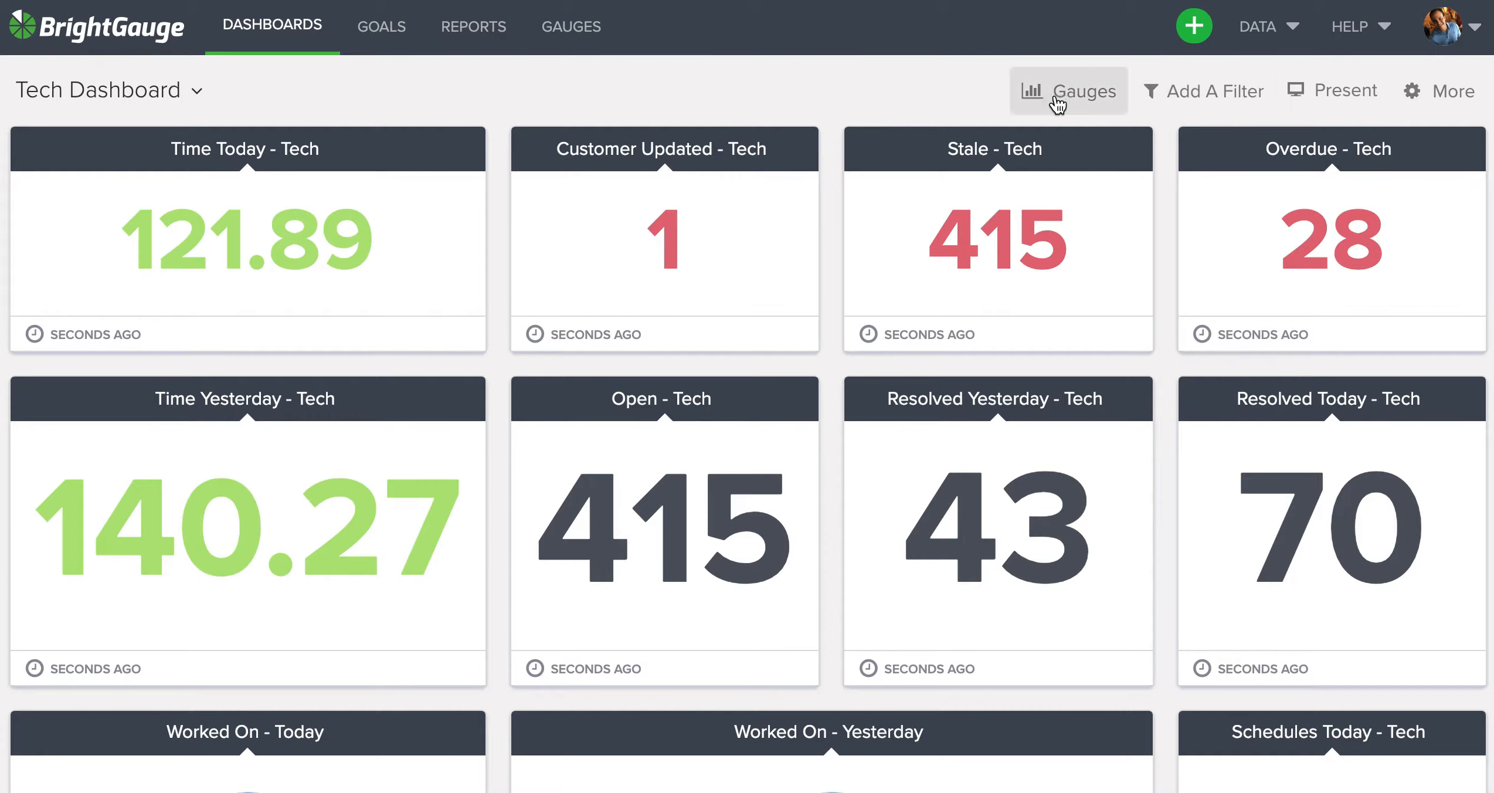
Start a new filter for the Tech Dashboard
left_click(1204, 107)
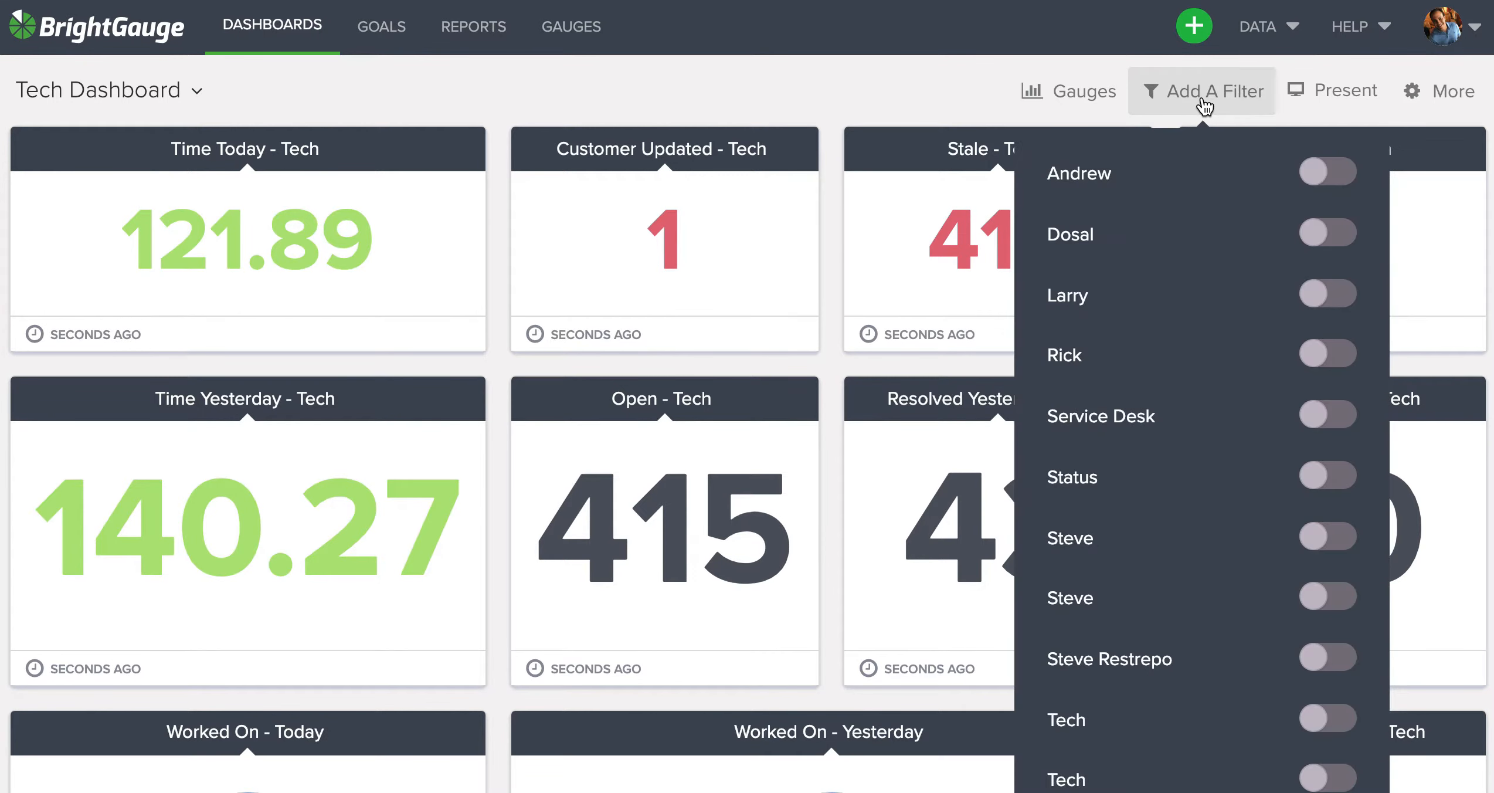
scroll(1207, 399, "down", 4)
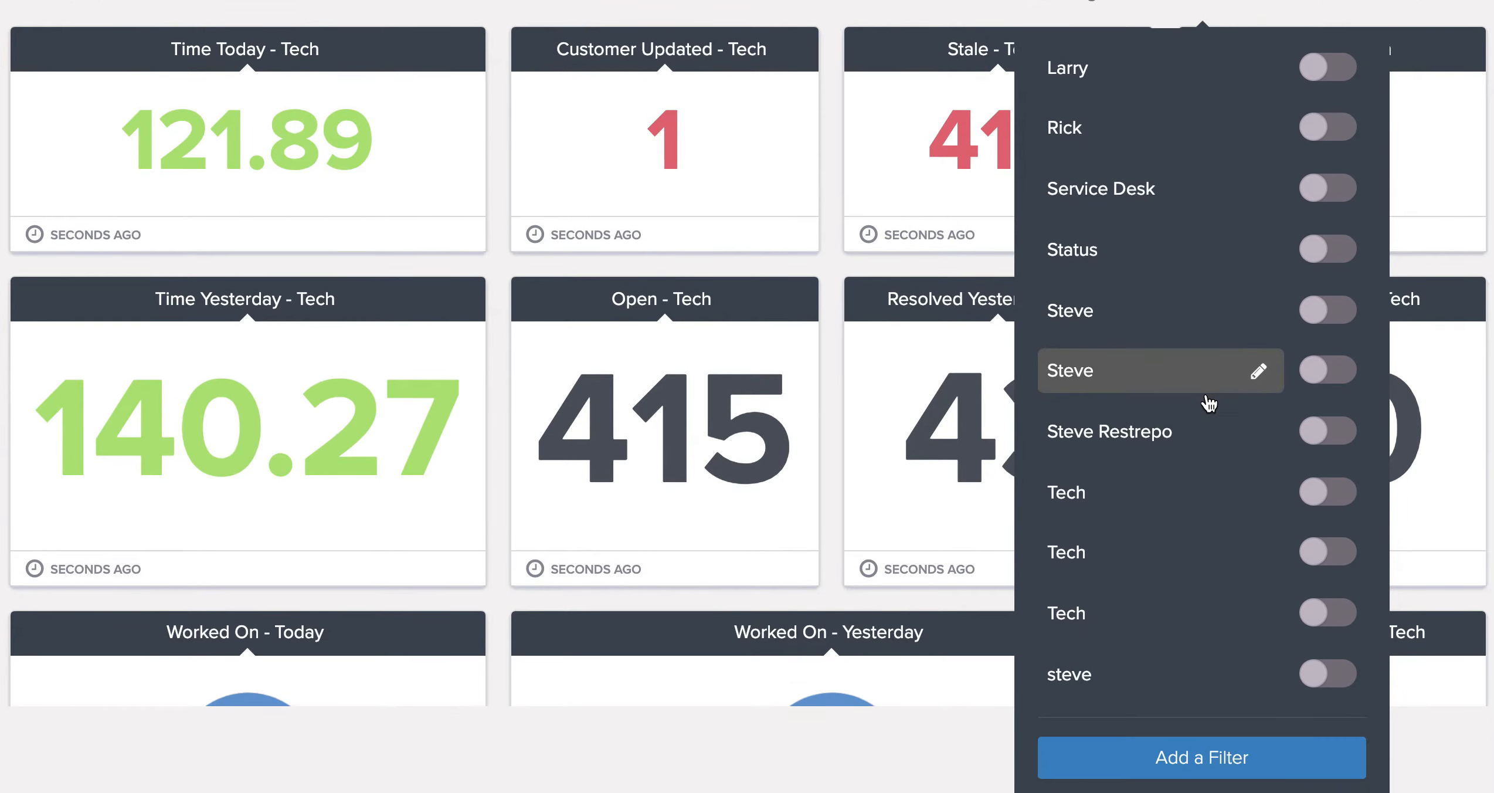
left_click(1193, 773)
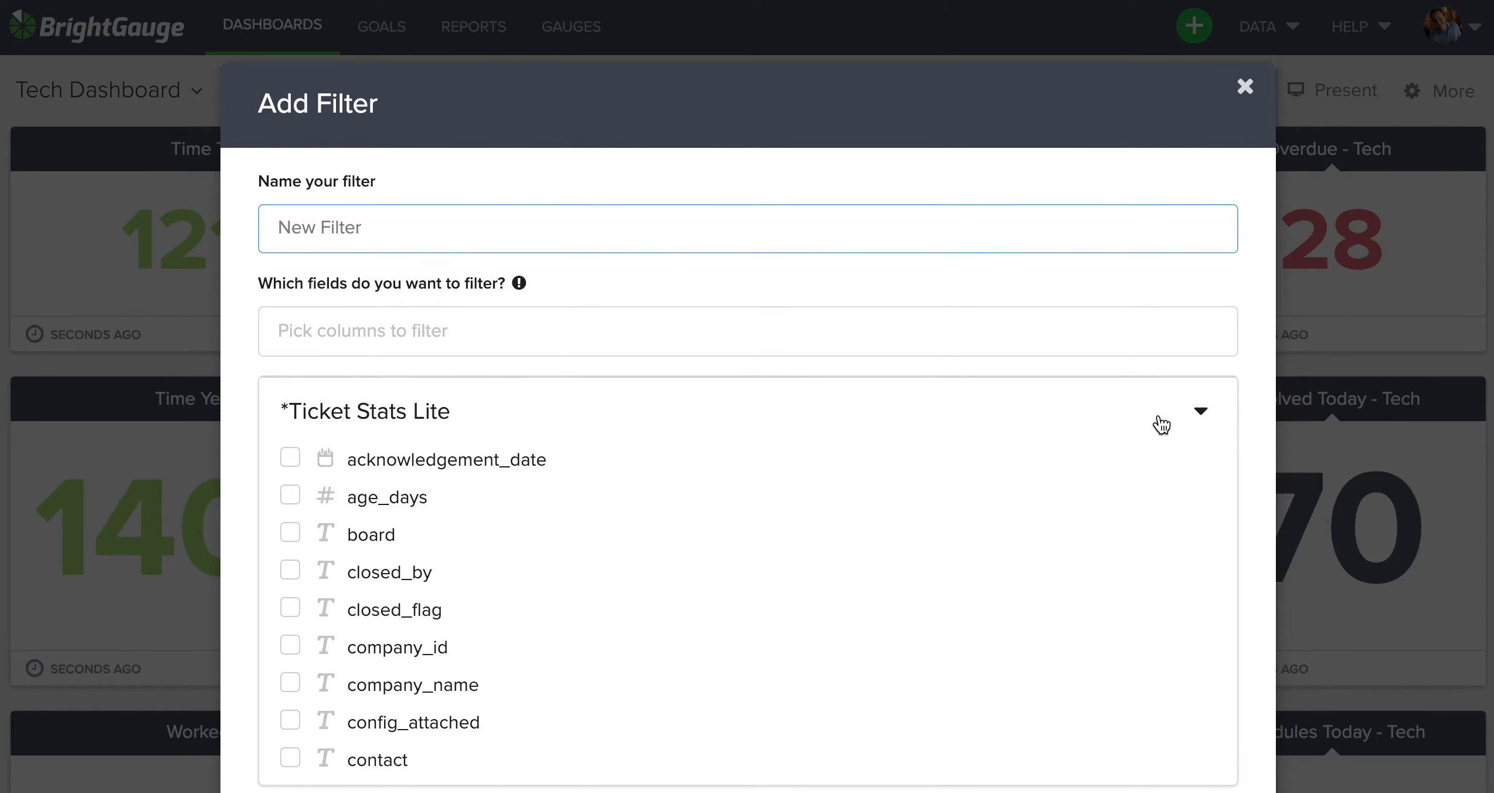
Collapse the field lists to look over the datasets whose fields can be filtered
left_click(1201, 412)
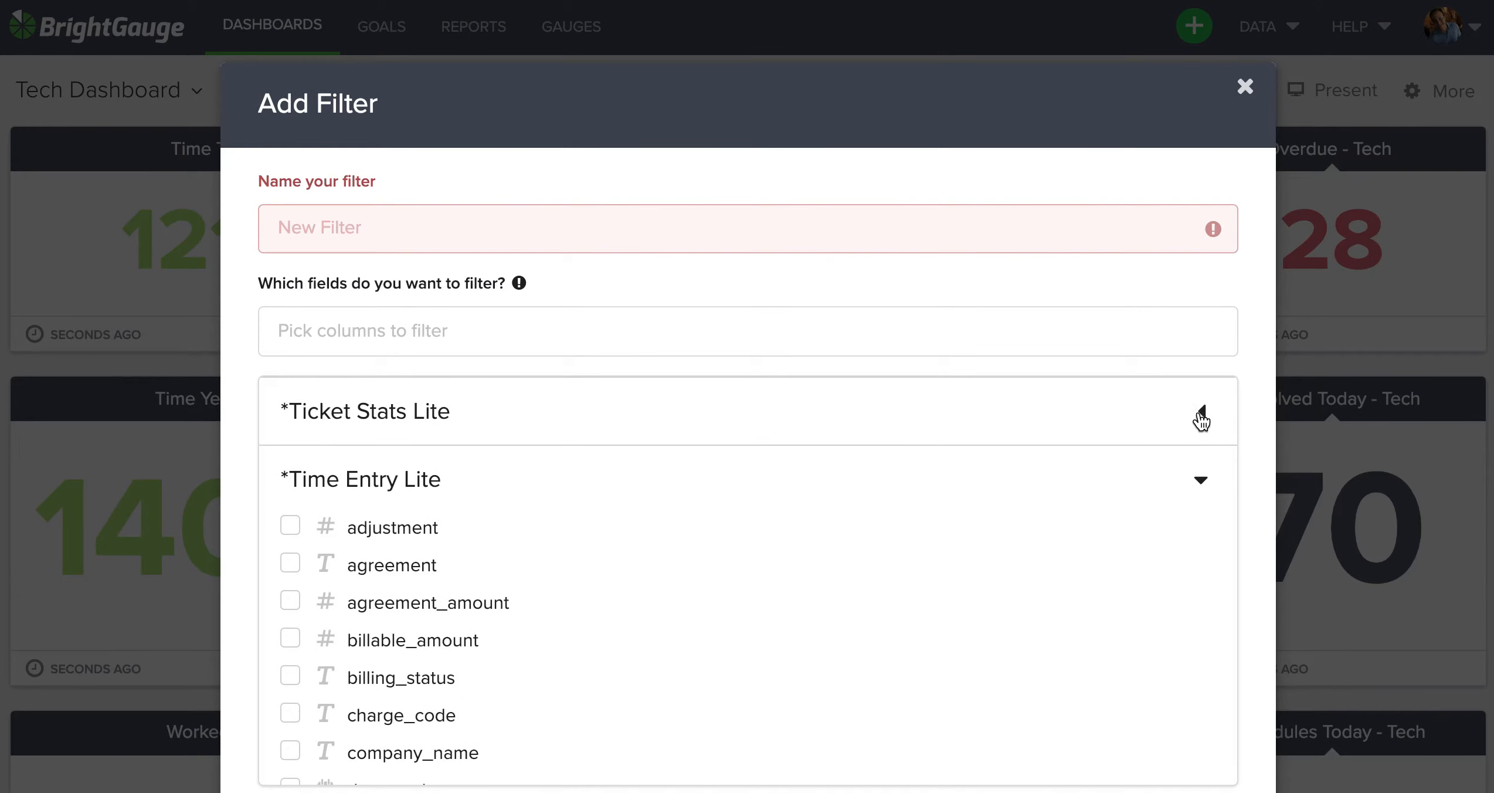
left_click(1211, 493)
left_click(1208, 544)
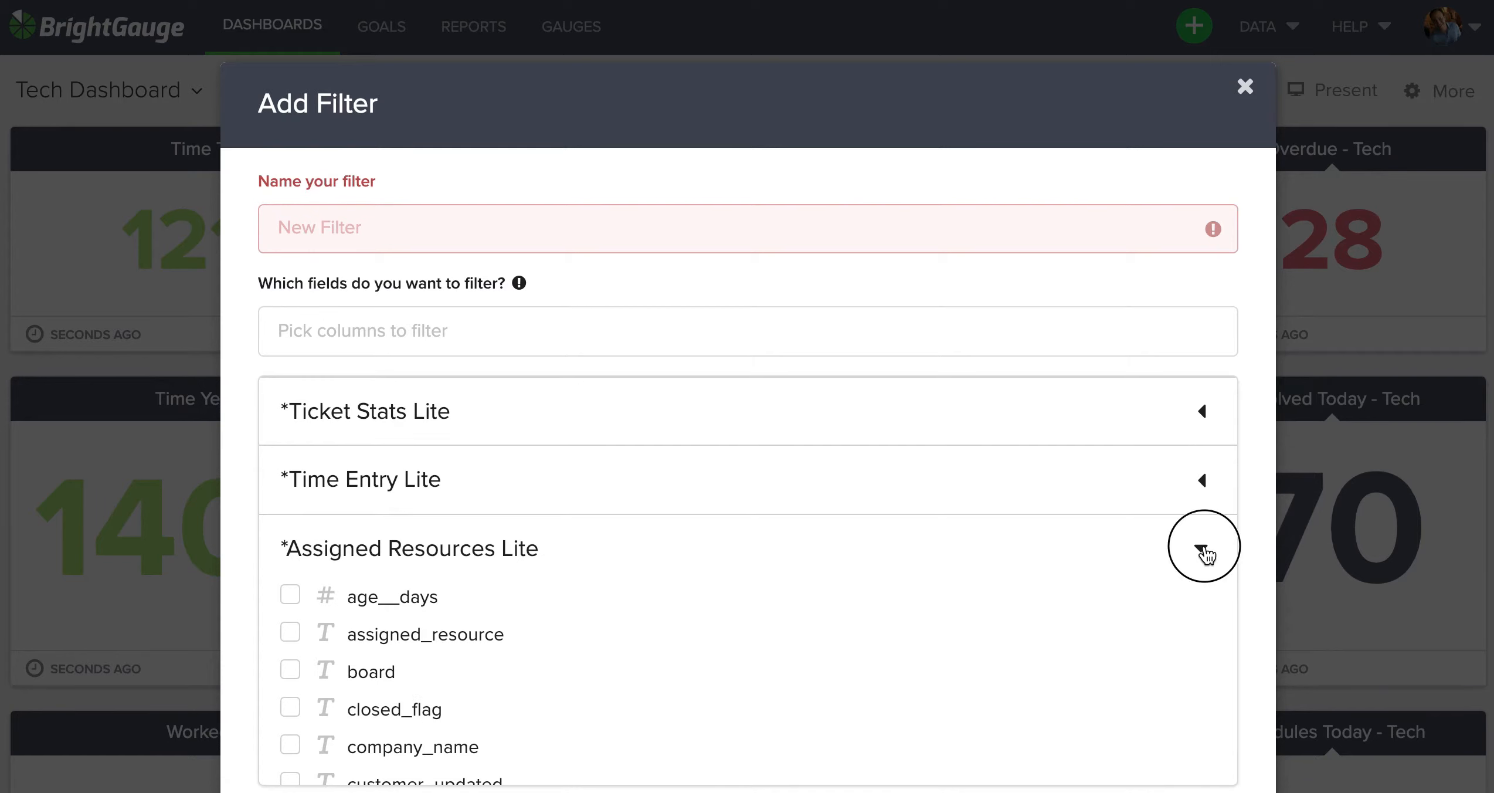
Include the resolved_by field of the *Ticket Stats Lite dataset in the filter
left_click(1204, 413)
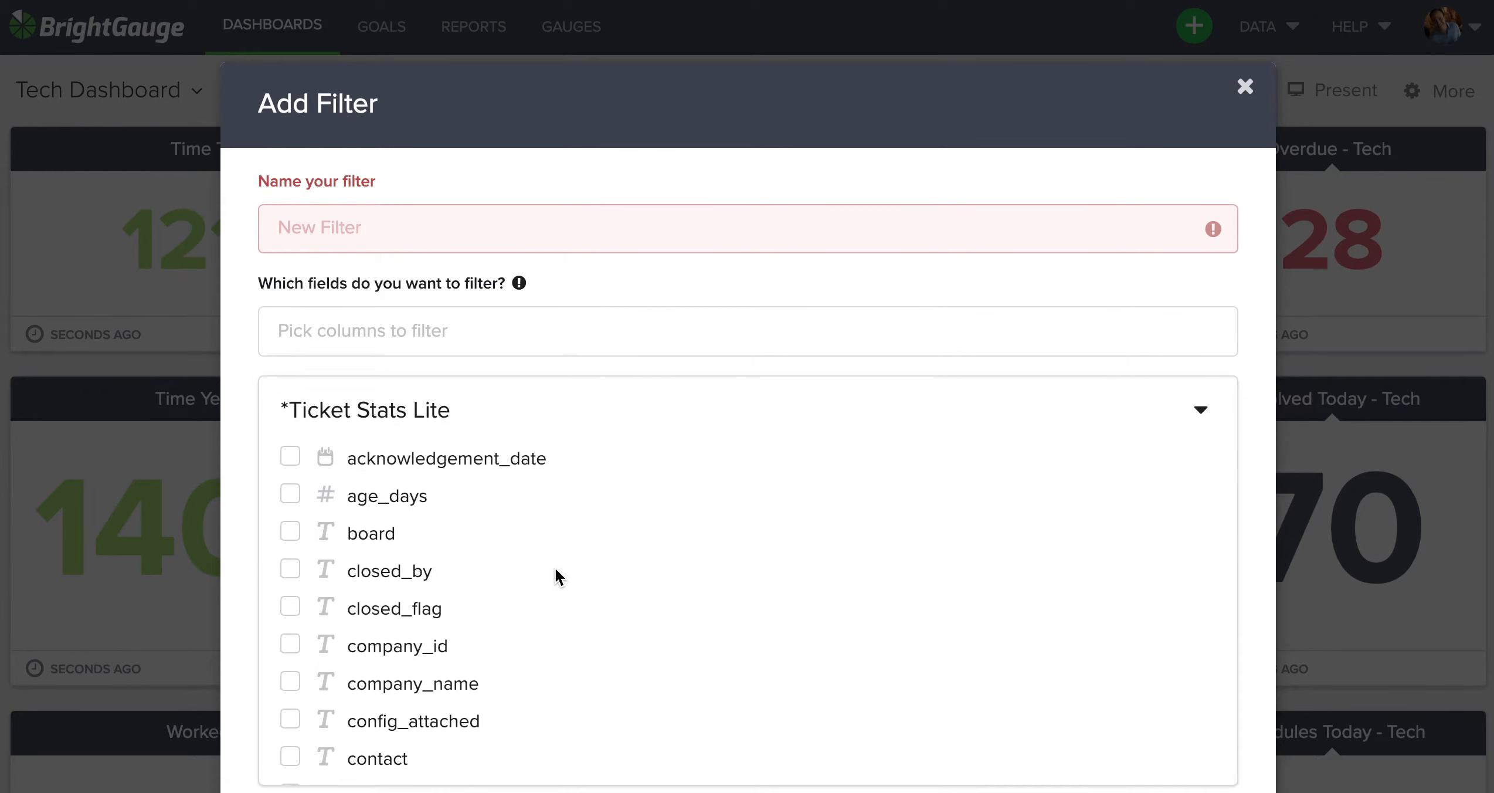
scroll(555, 566, "down", 15)
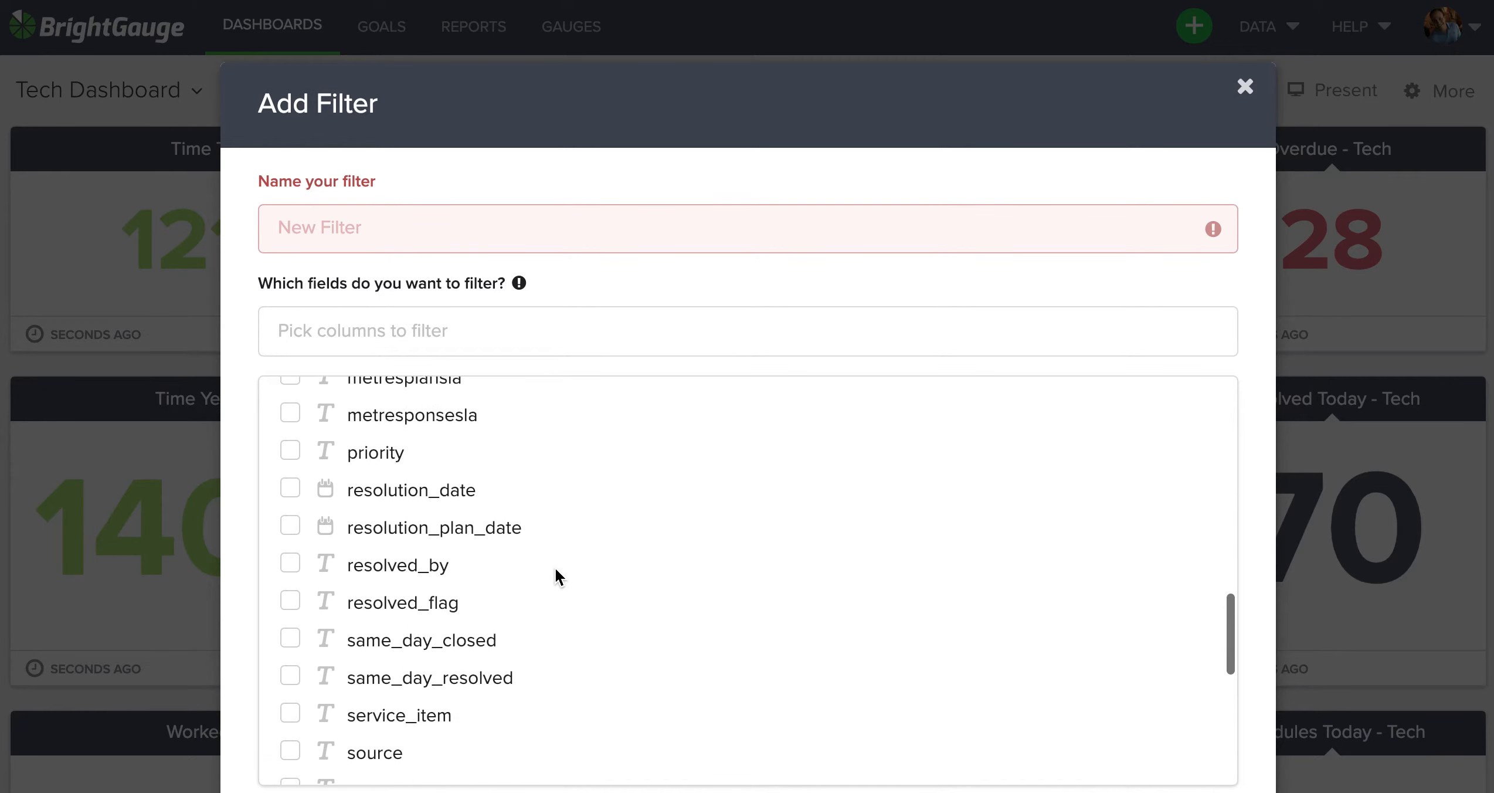
scroll(555, 566, "down", 3)
left_click(285, 481)
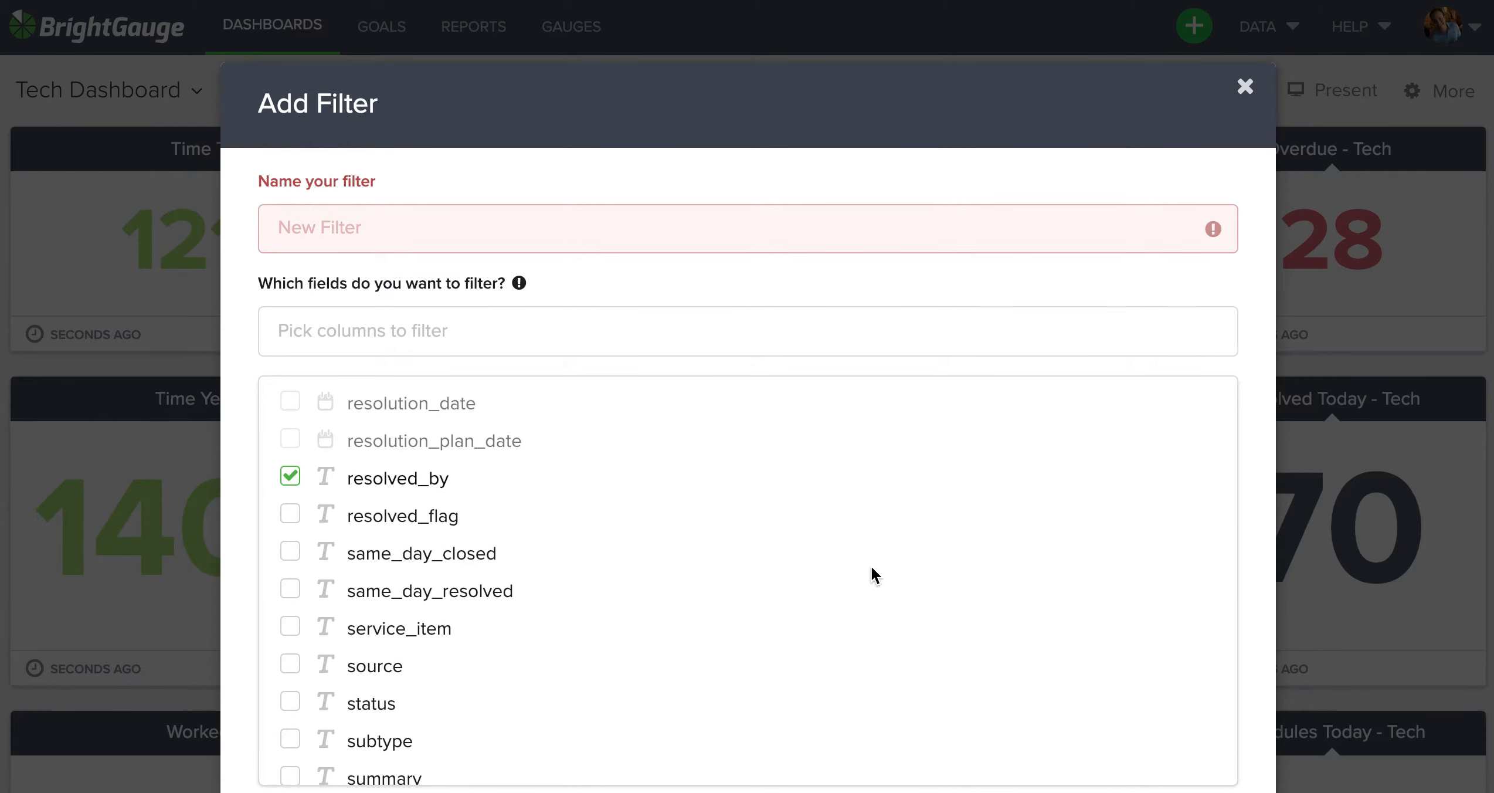
Collapse *Ticket Stats Lite and include the member_id field of the *Time Entry Lite dataset in the filter
scroll(871, 566, "up", 18)
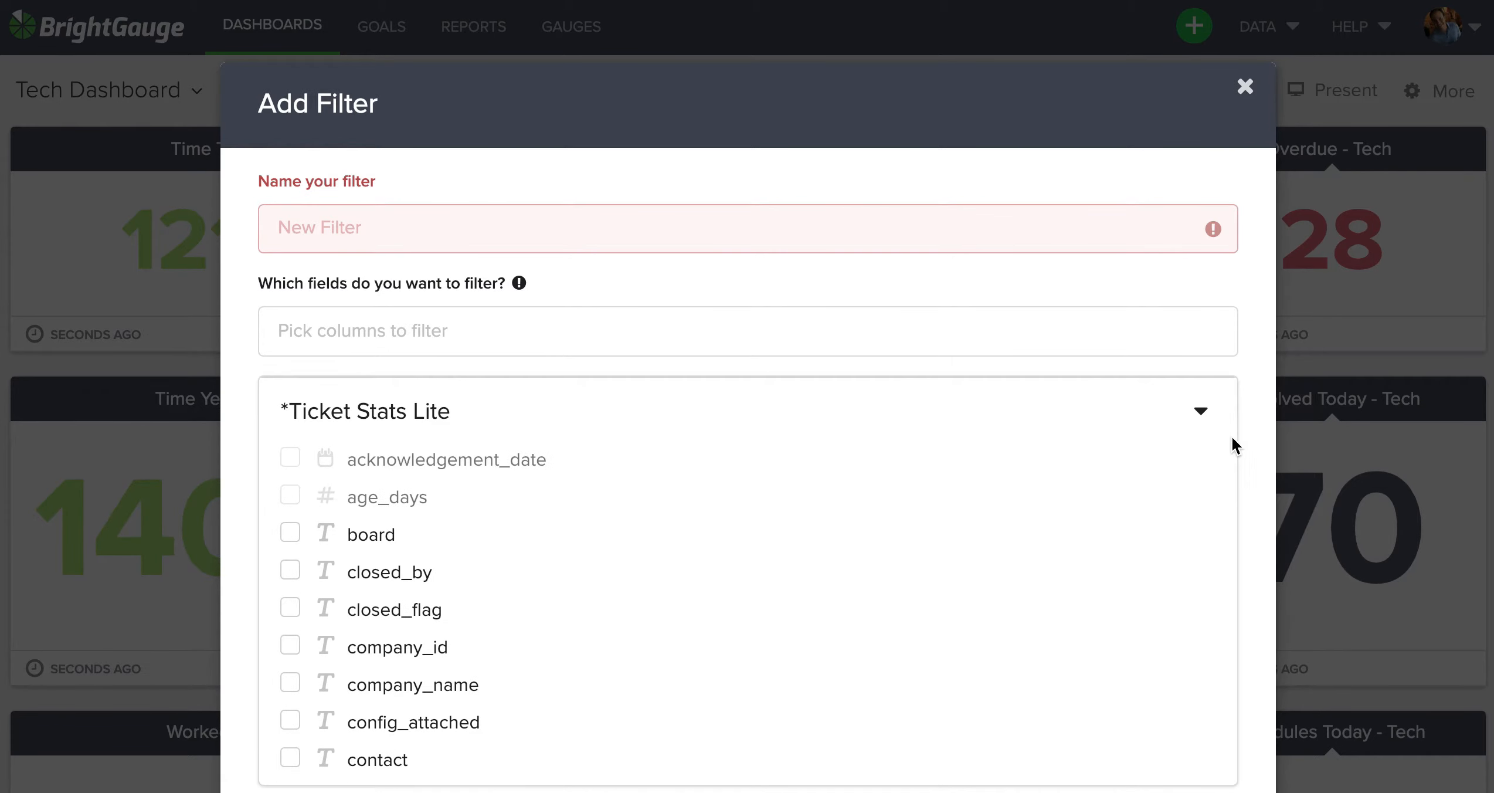
left_click(1207, 415)
left_click(1198, 490)
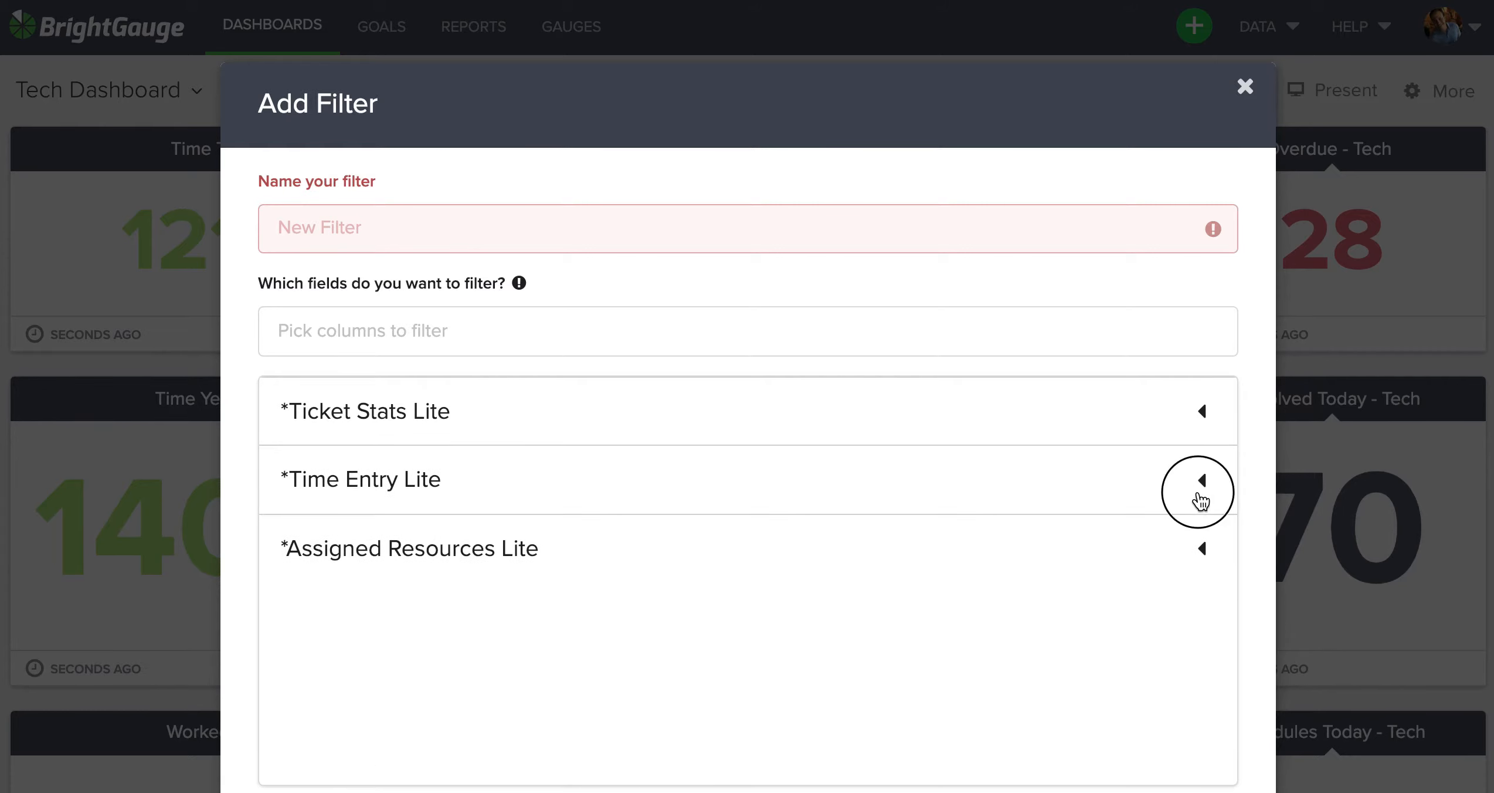
scroll(694, 627, "down", 15)
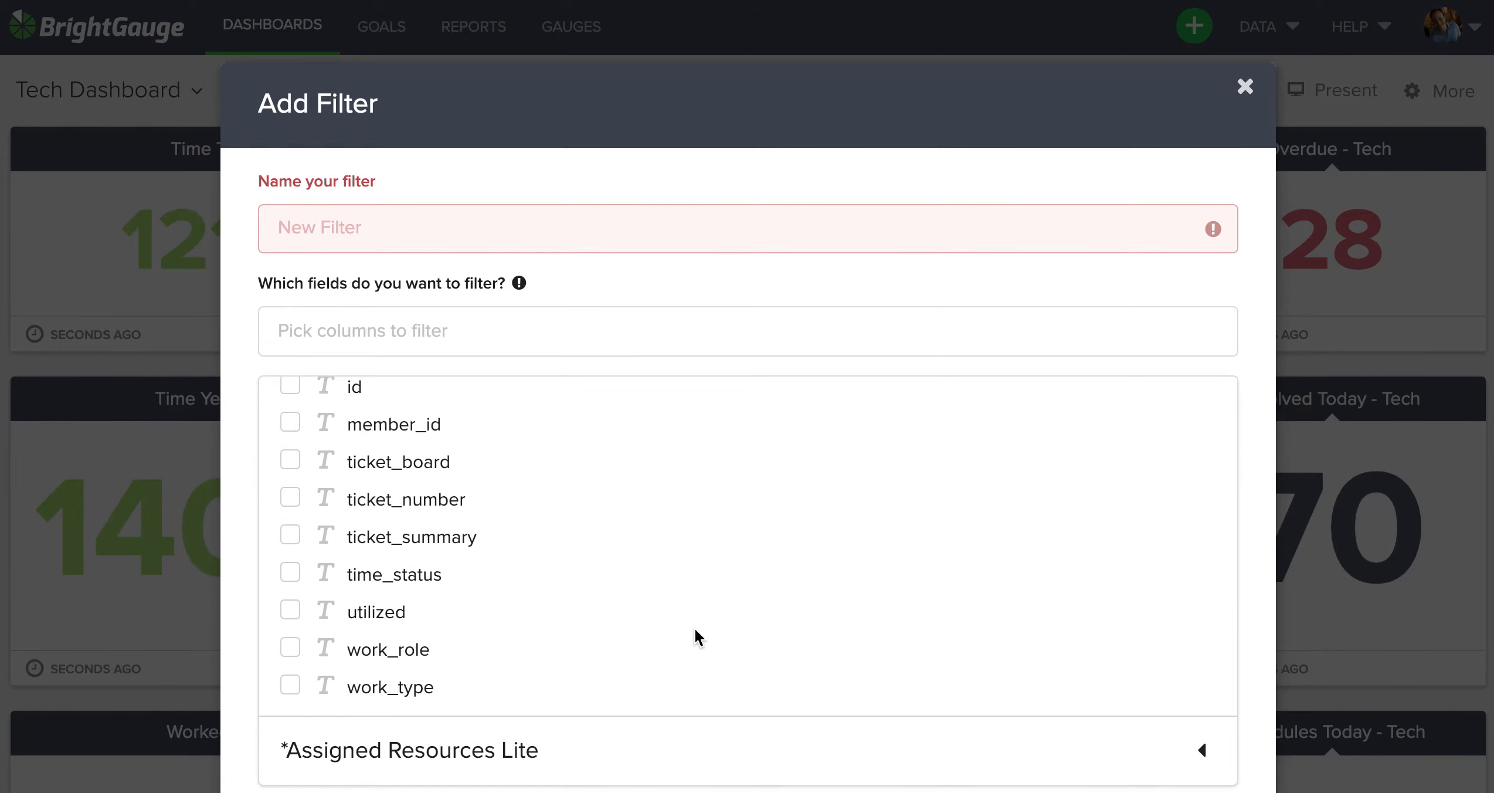
left_click(303, 429)
Collapse *Time Entry Lite and include the member_id field of the *Assigned Resources Lite dataset in the filter
scroll(800, 617, "up", 15)
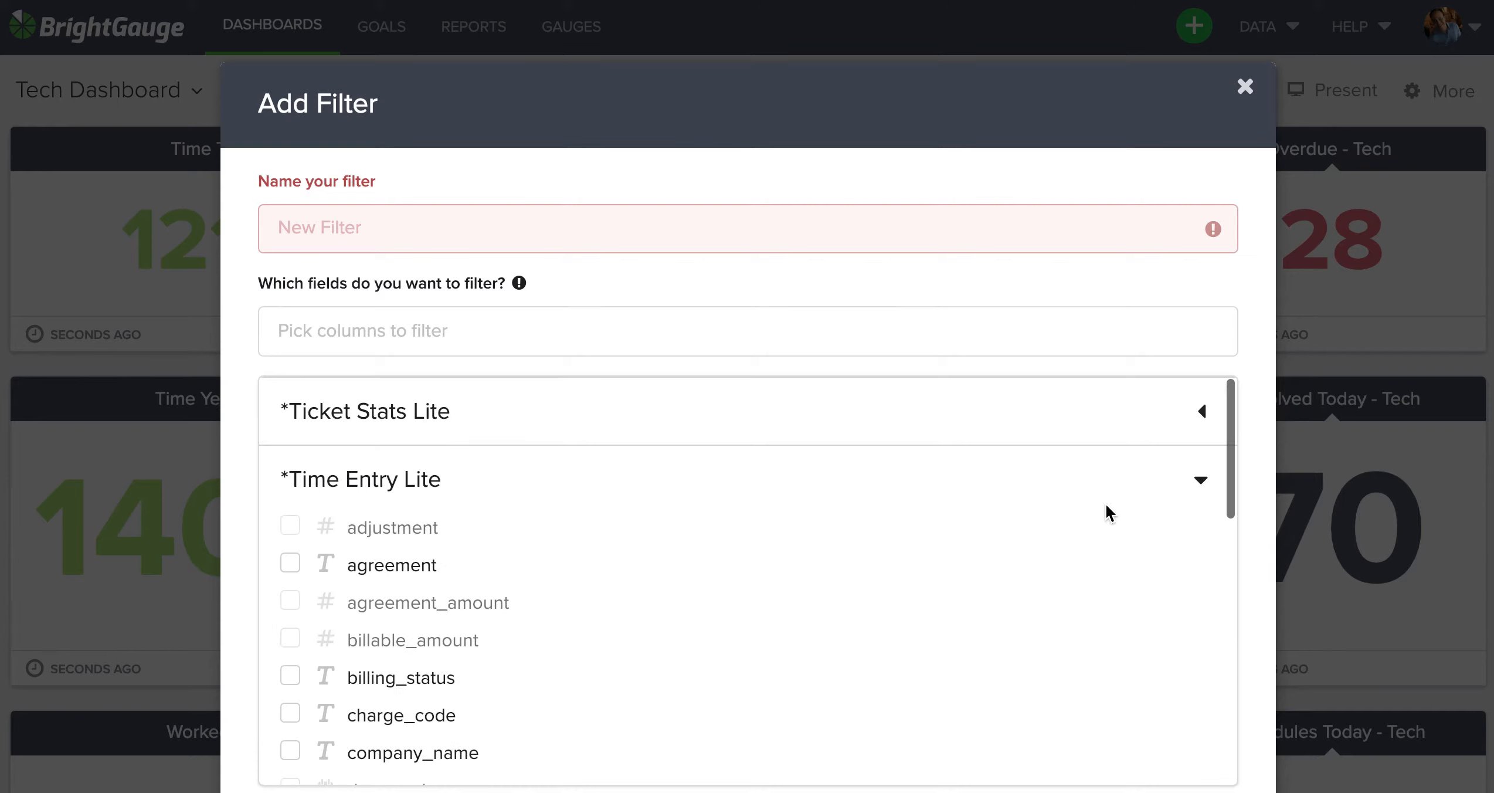
left_click(1196, 486)
left_click(1203, 560)
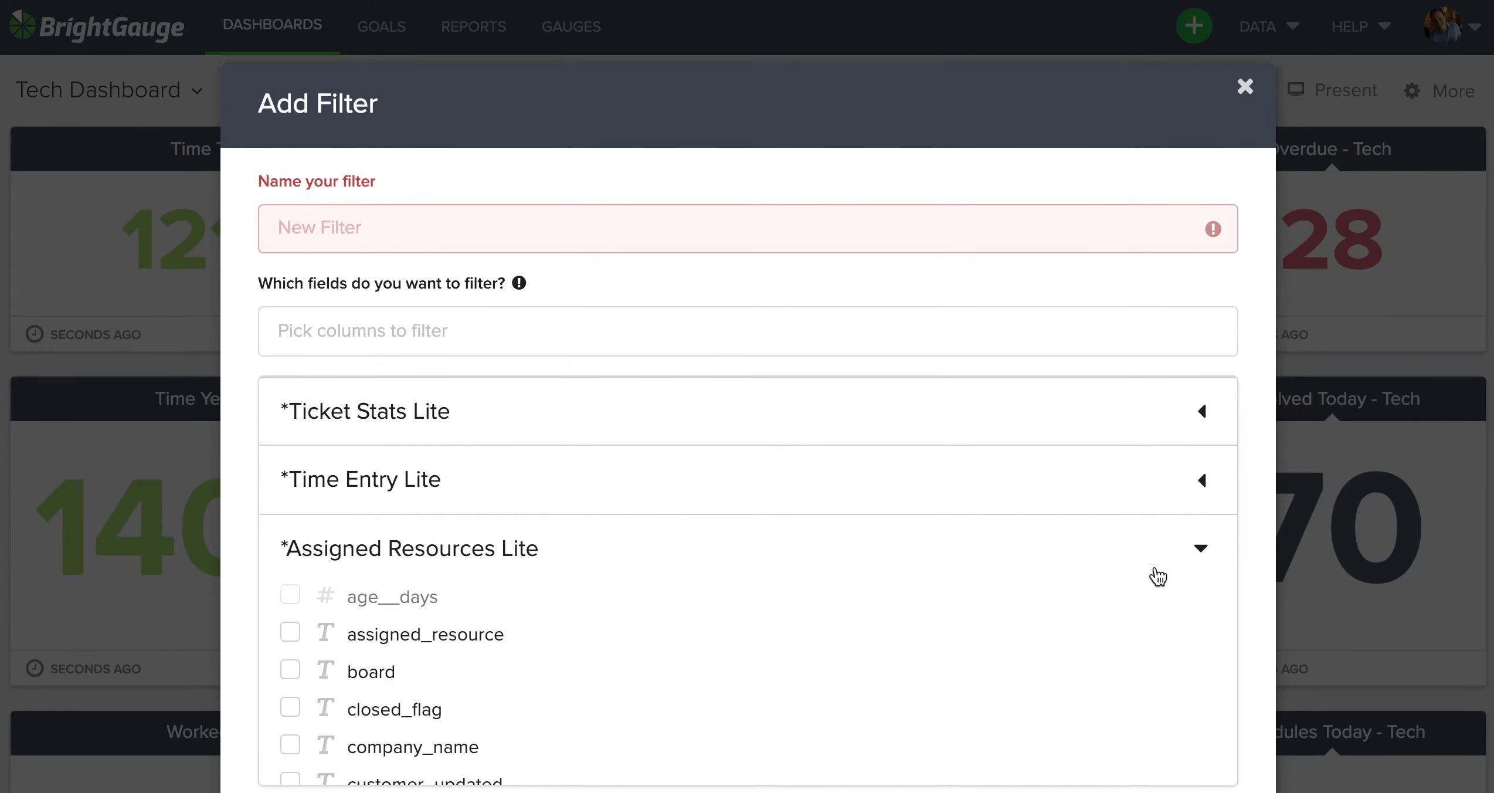
scroll(660, 651, "down", 5)
scroll(659, 649, "down", 8)
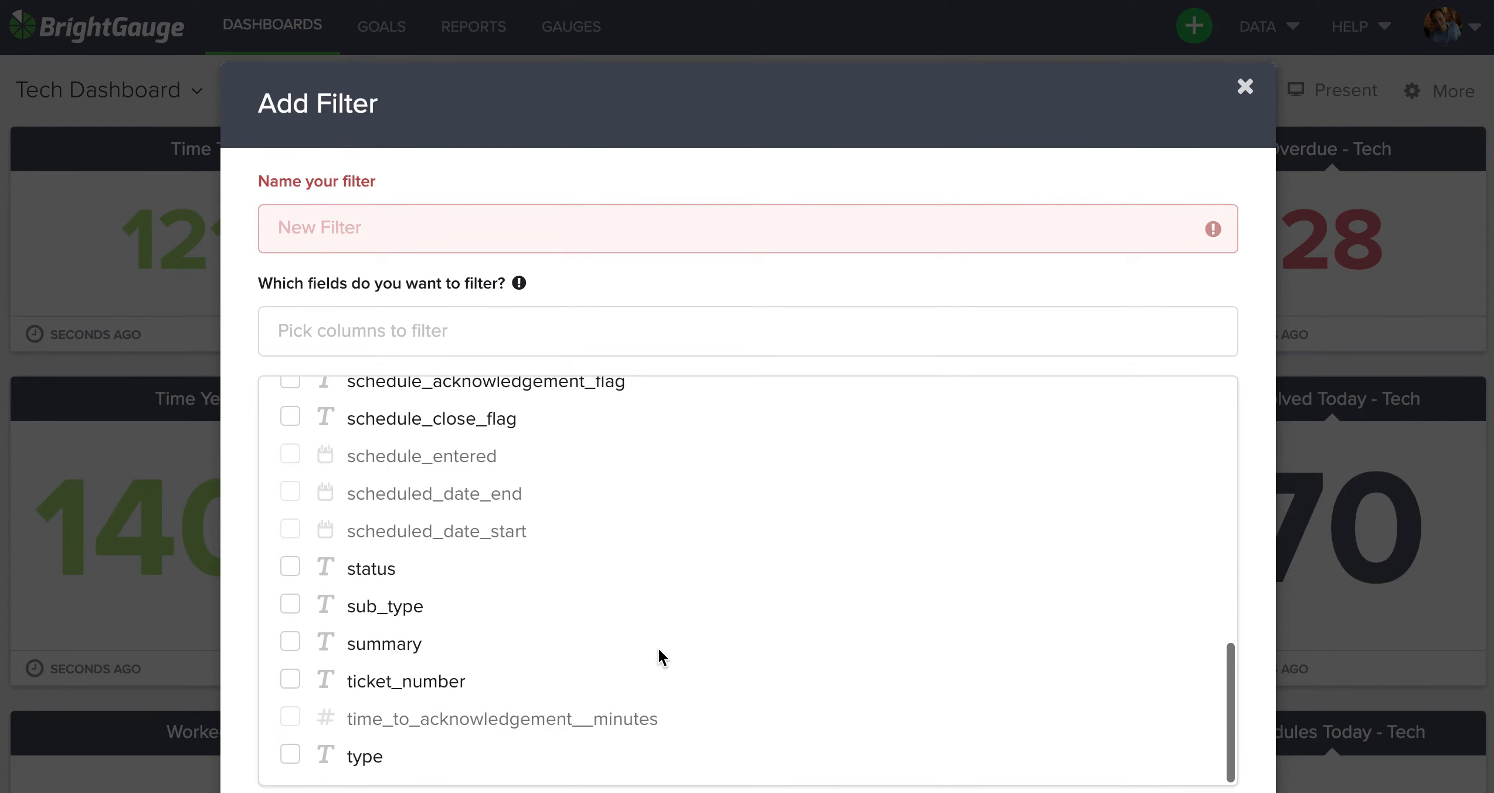
scroll(555, 497, "up", 5)
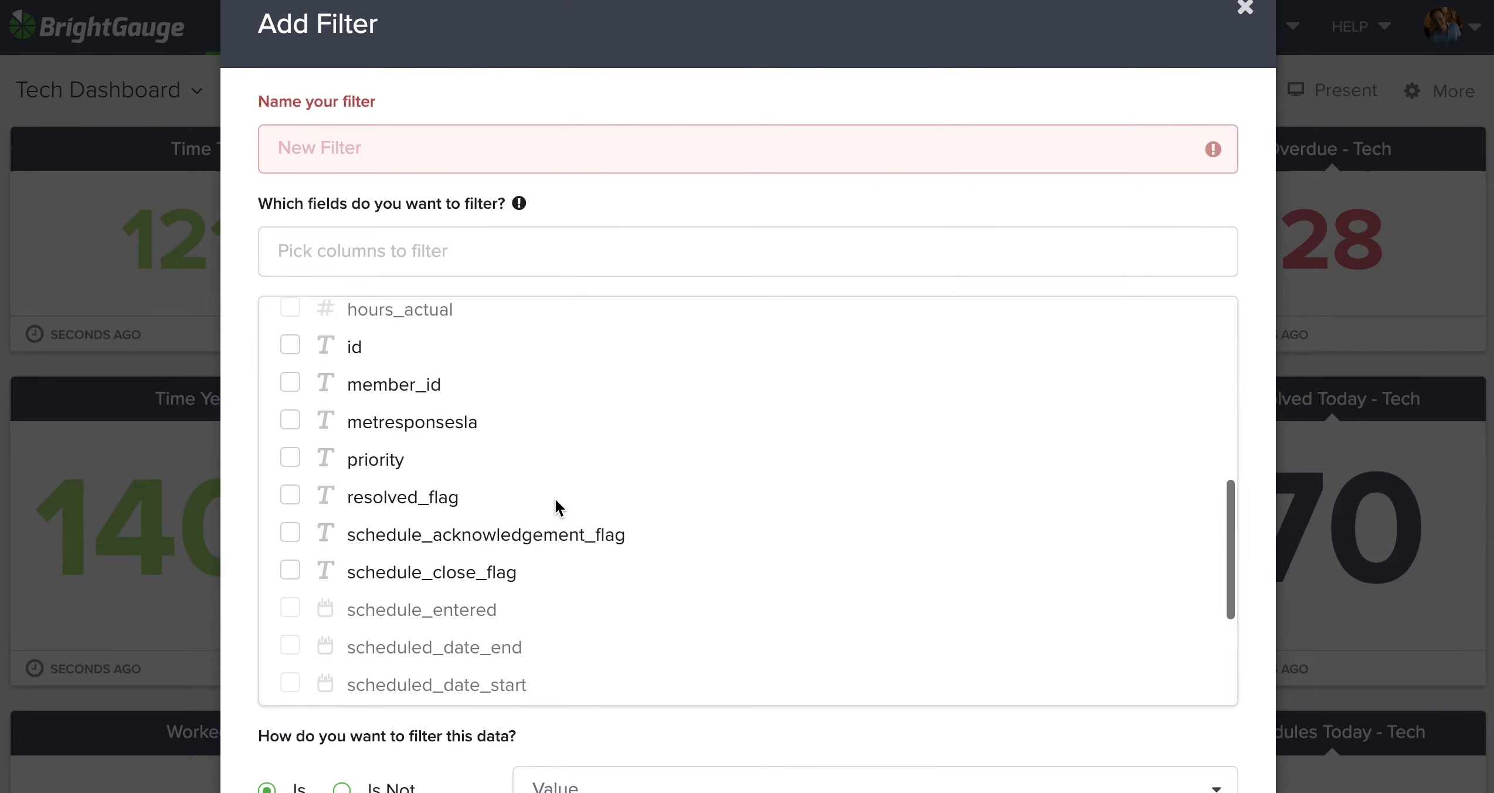
scroll(555, 498, "up", 2)
left_click(289, 487)
Collapse *Assigned Resources Lite and check the resolved_by selection in the *Ticket Stats Lite dataset
scroll(805, 522, "up", 6)
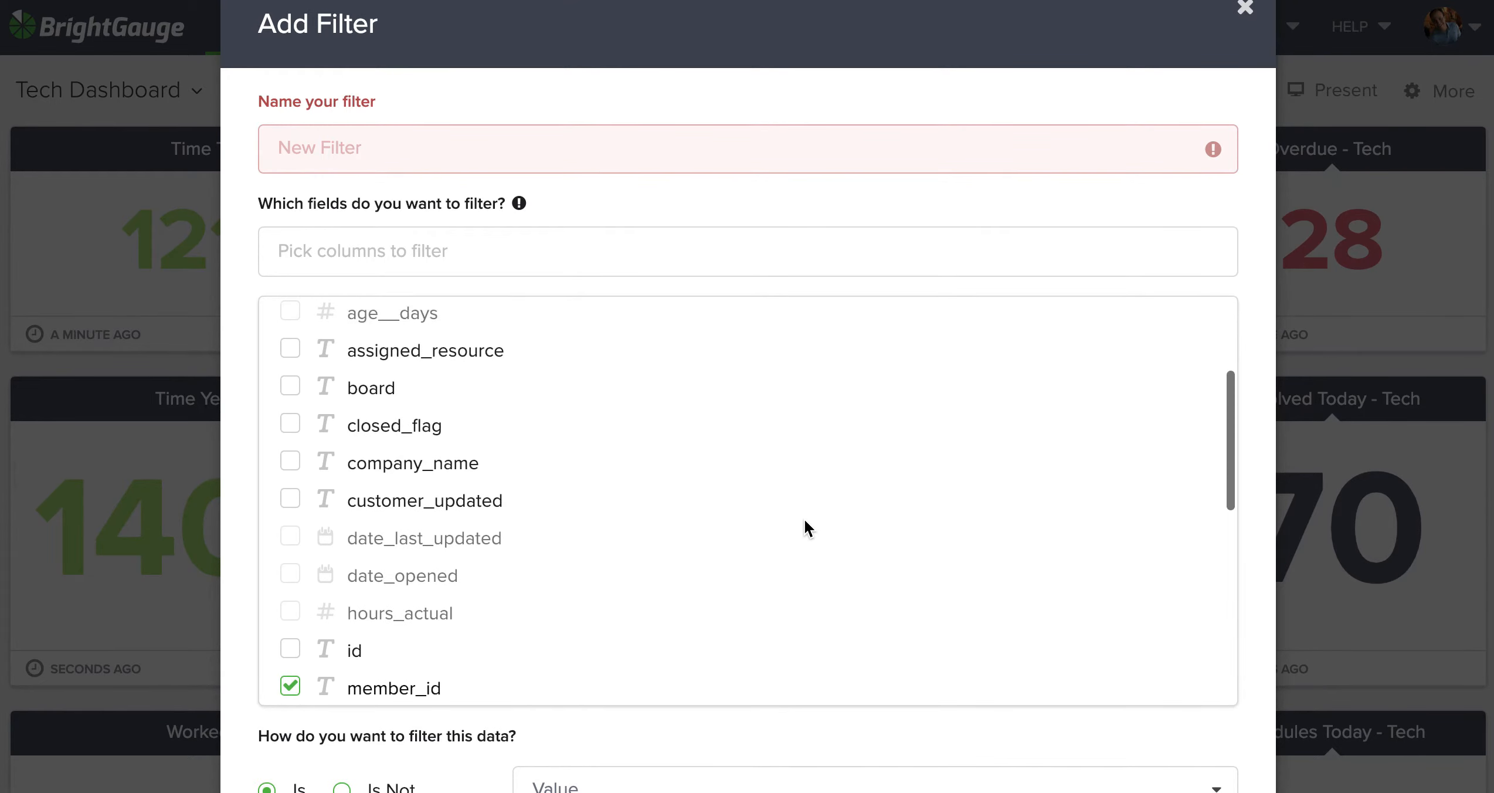
scroll(805, 518, "up", 3)
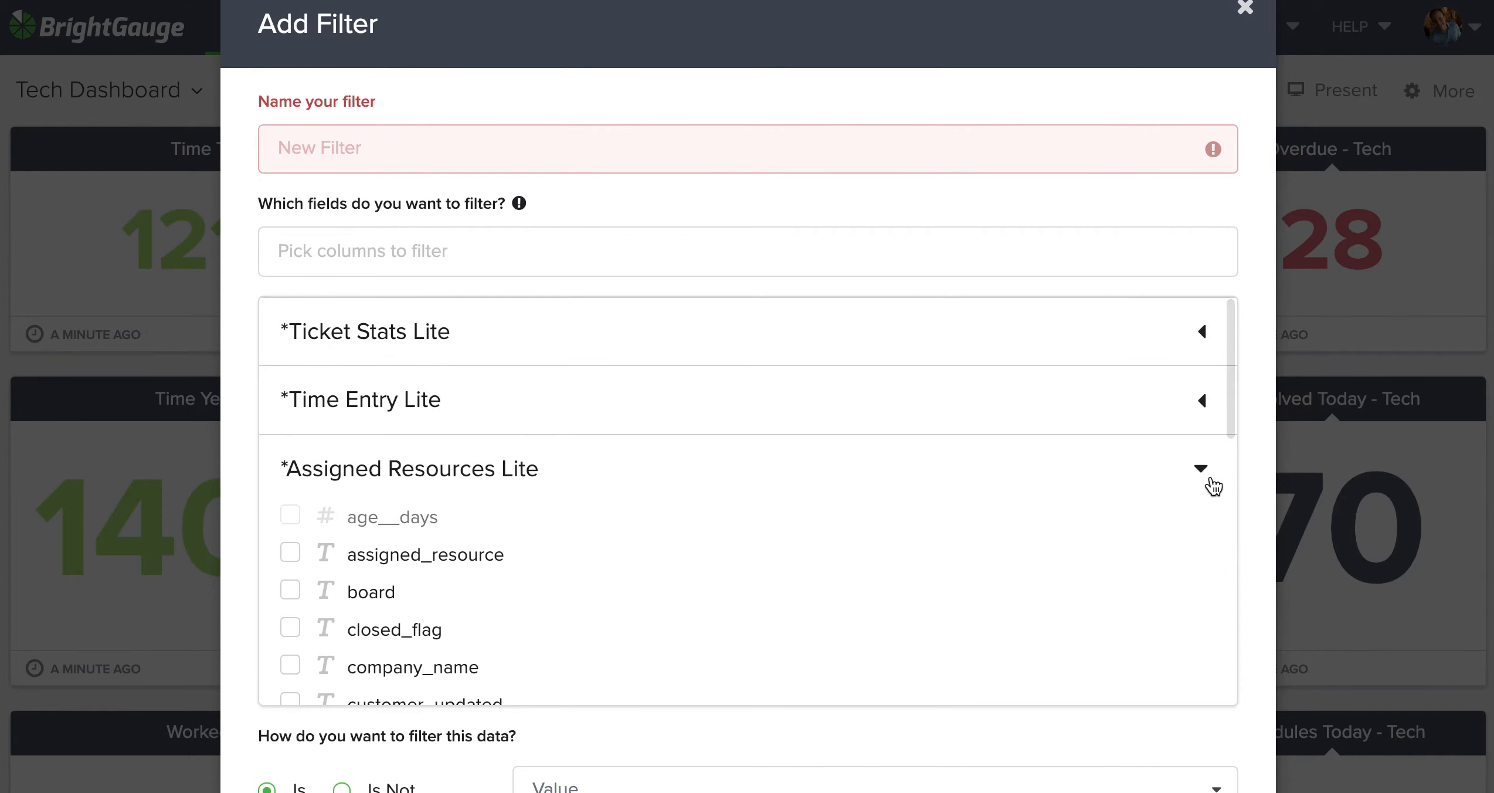
left_click(1209, 472)
left_click(1207, 334)
scroll(903, 510, "down", 5)
scroll(842, 536, "down", 10)
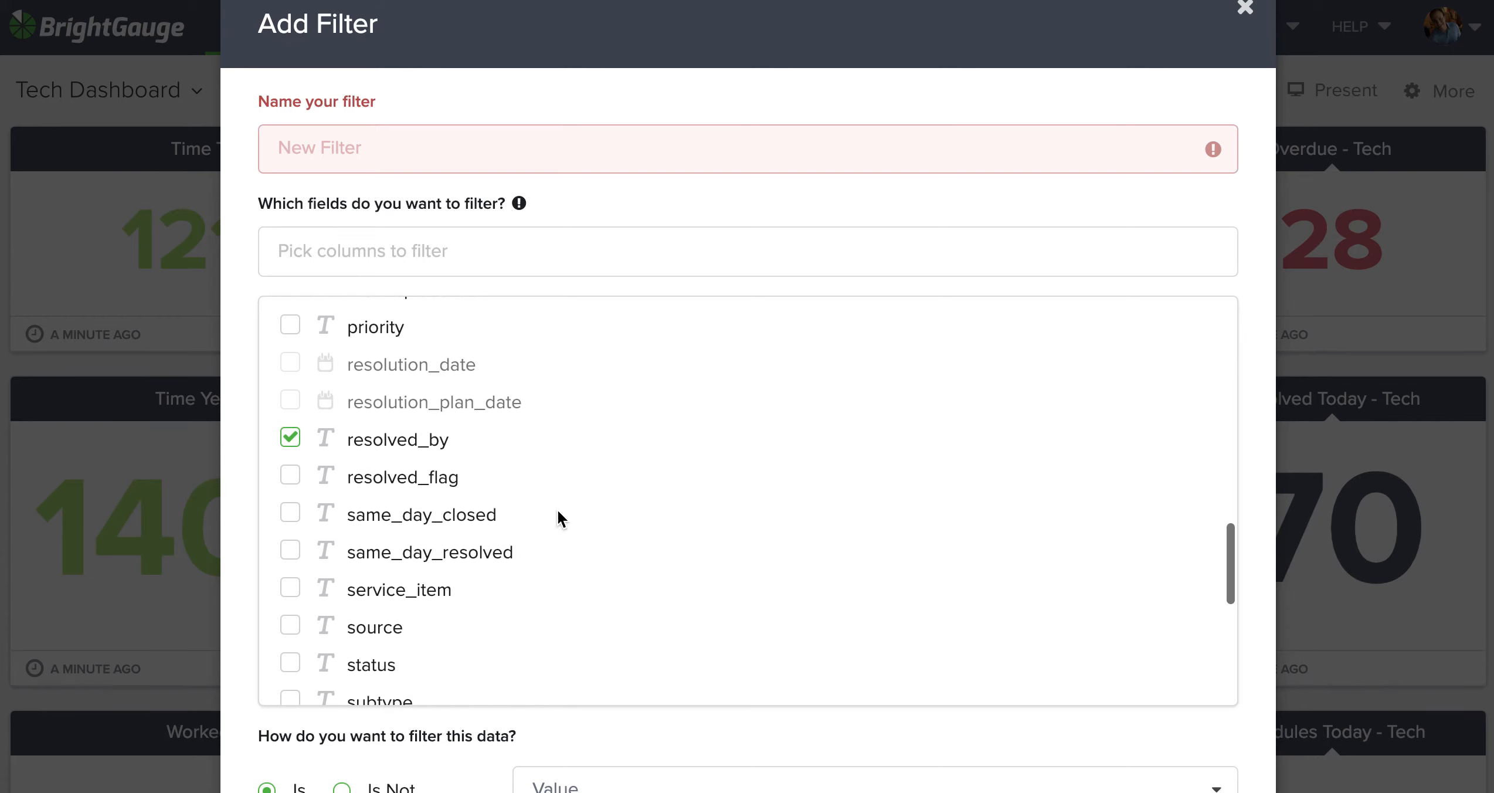
scroll(742, 605, "down", 5)
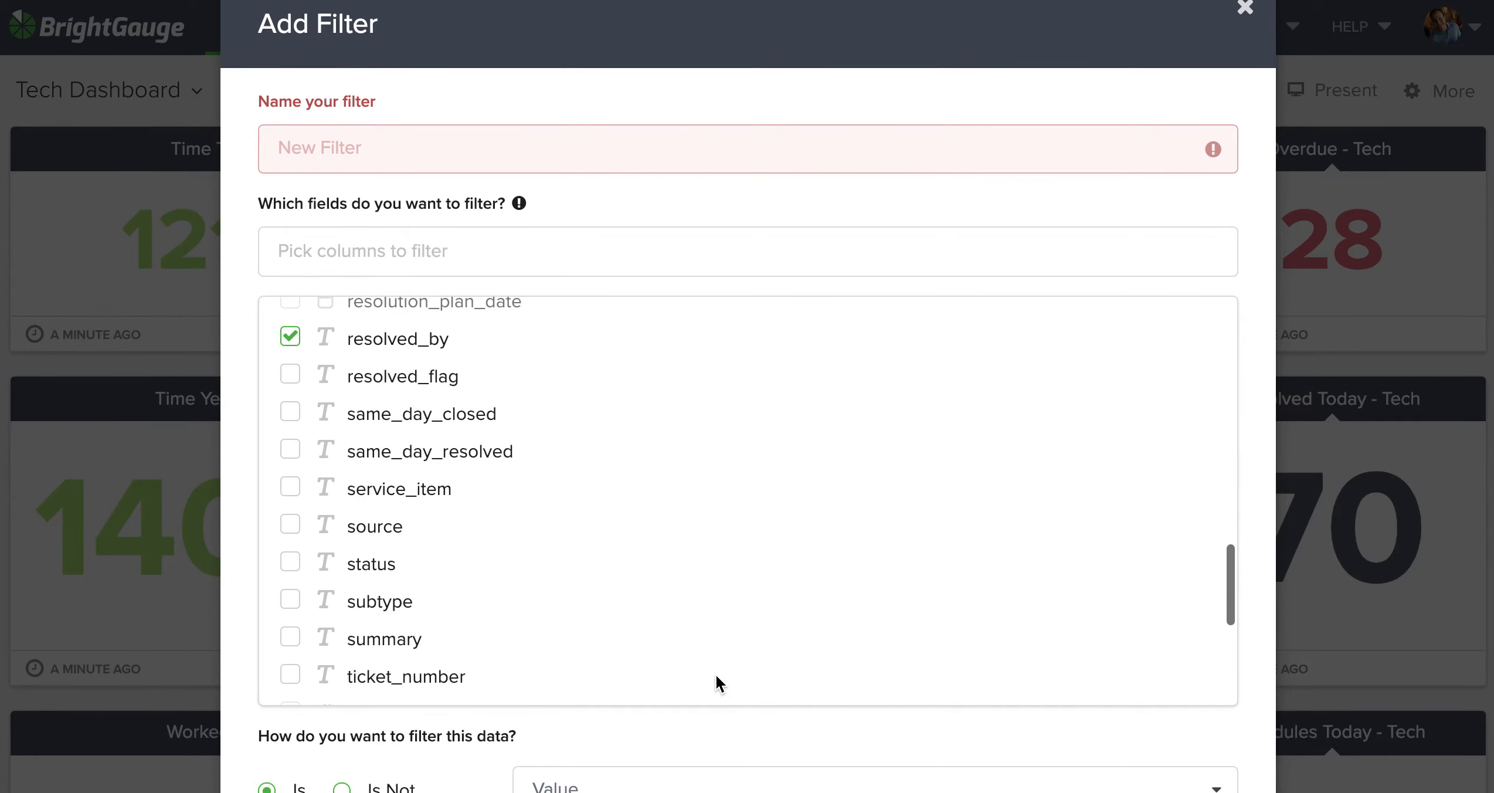
Pick the technician's username as the value for the filter's Is condition
scroll(704, 722, "down", 3)
left_click(685, 605)
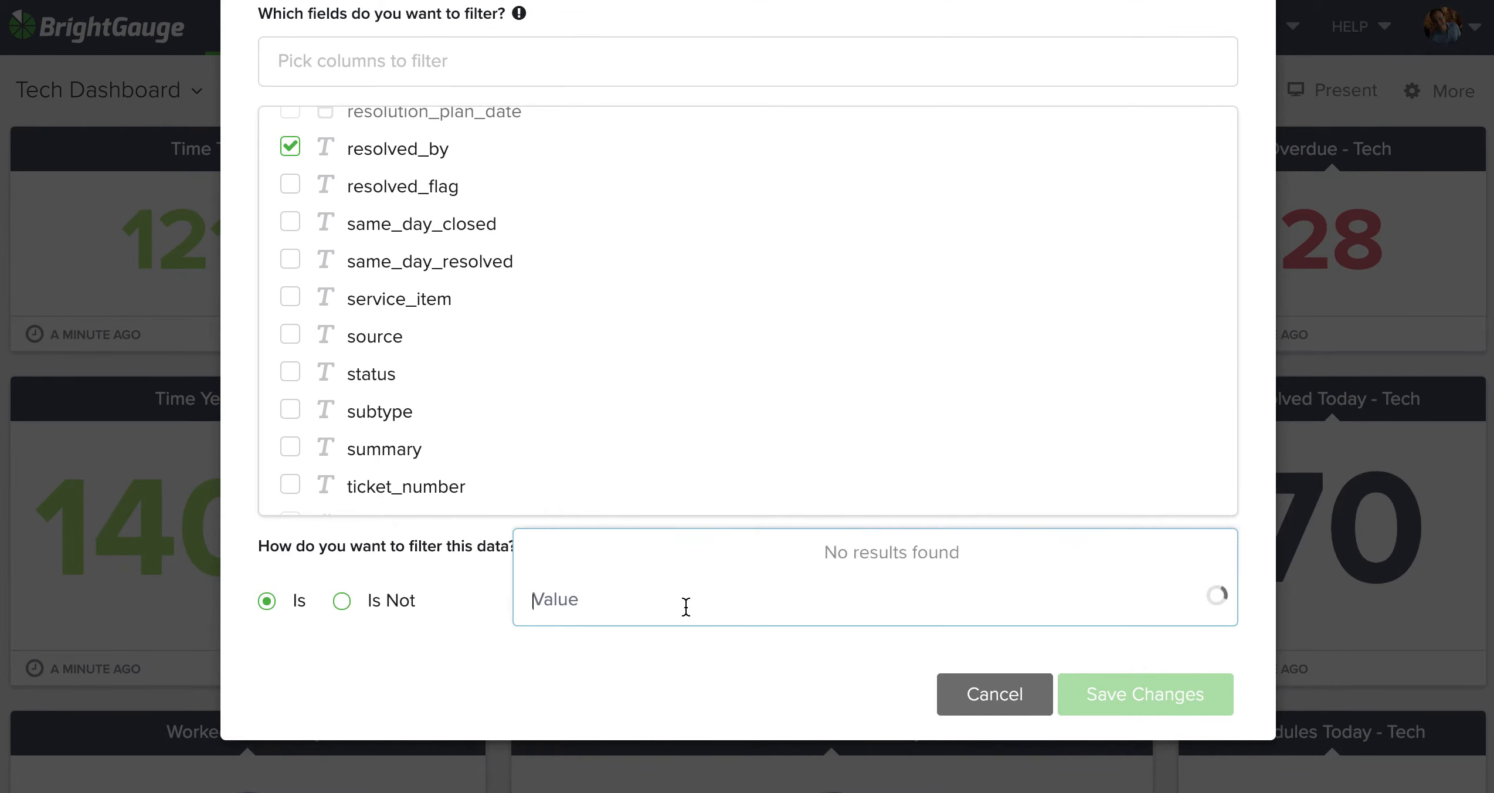
scroll(772, 474, "down", 12)
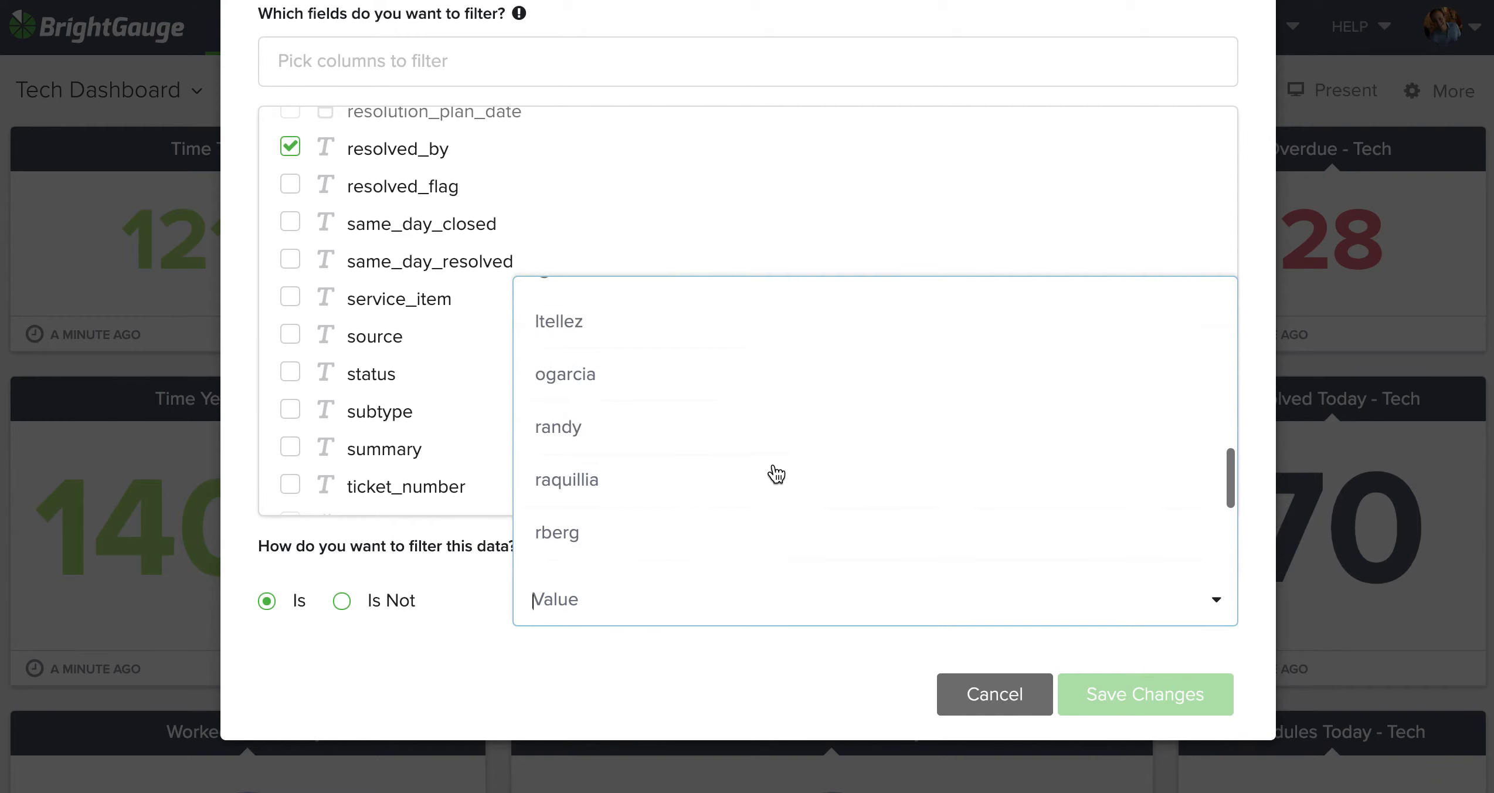
scroll(772, 473, "down", 2)
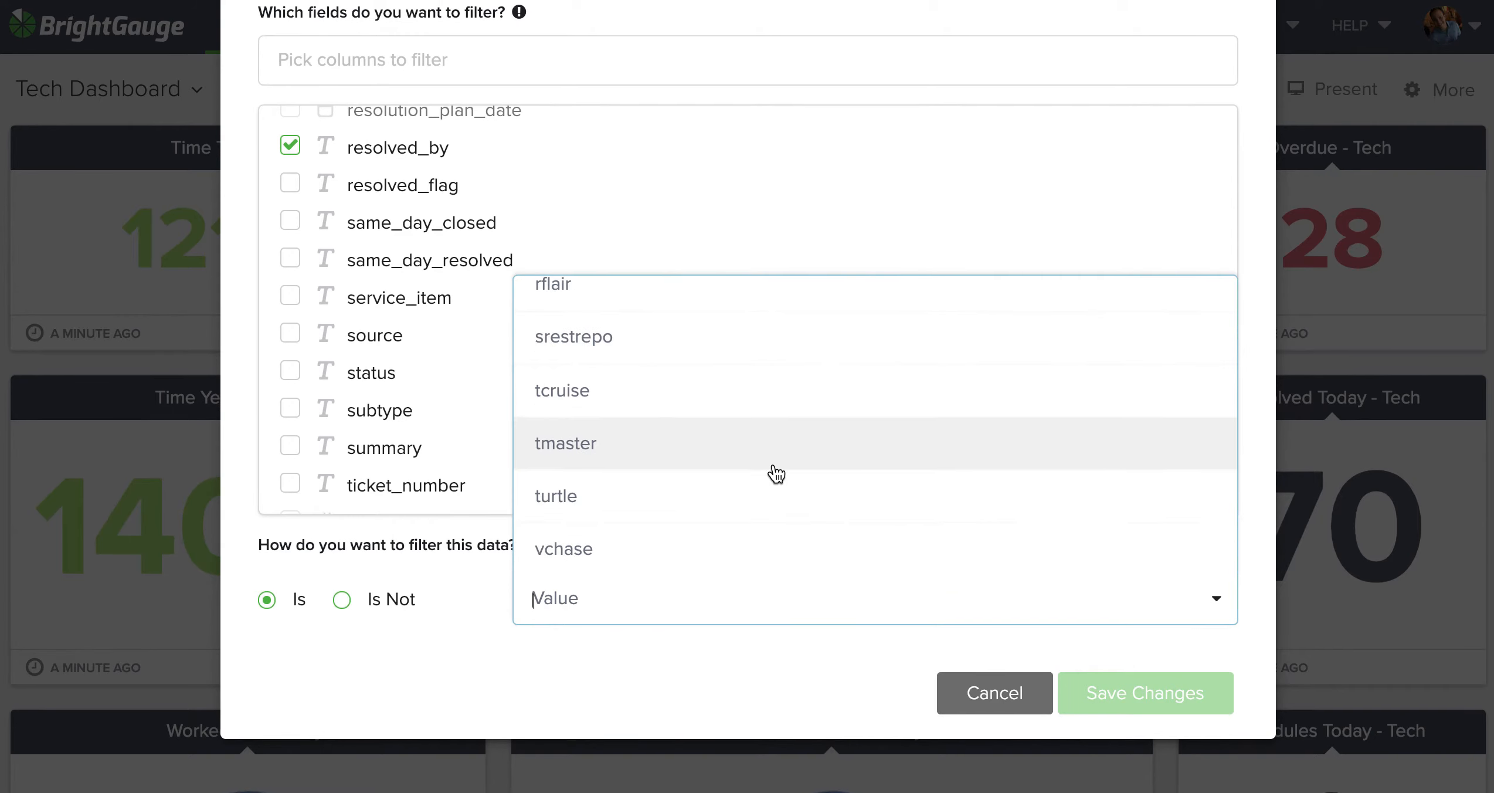
scroll(790, 390, "up", 2)
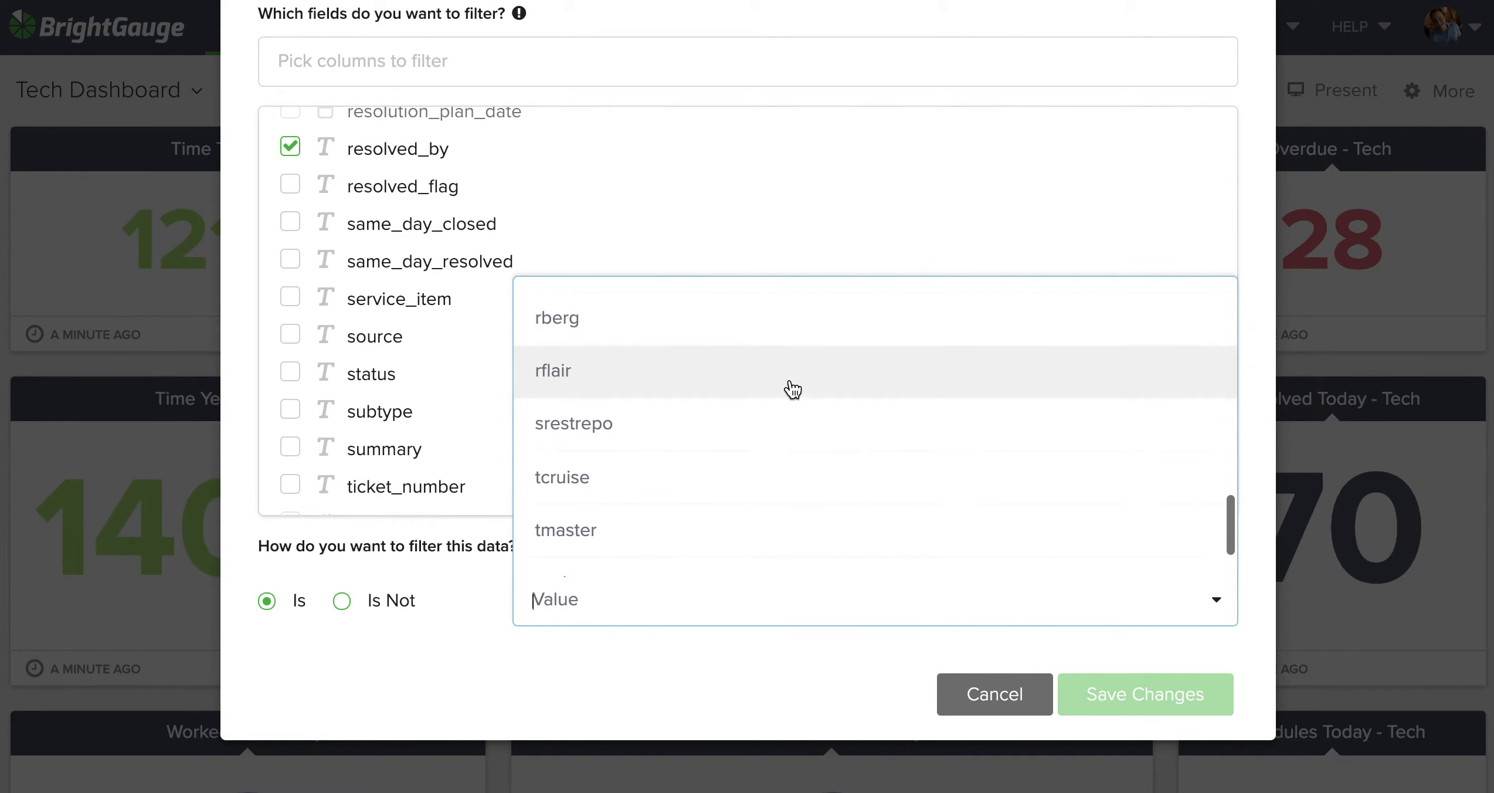
left_click(763, 426)
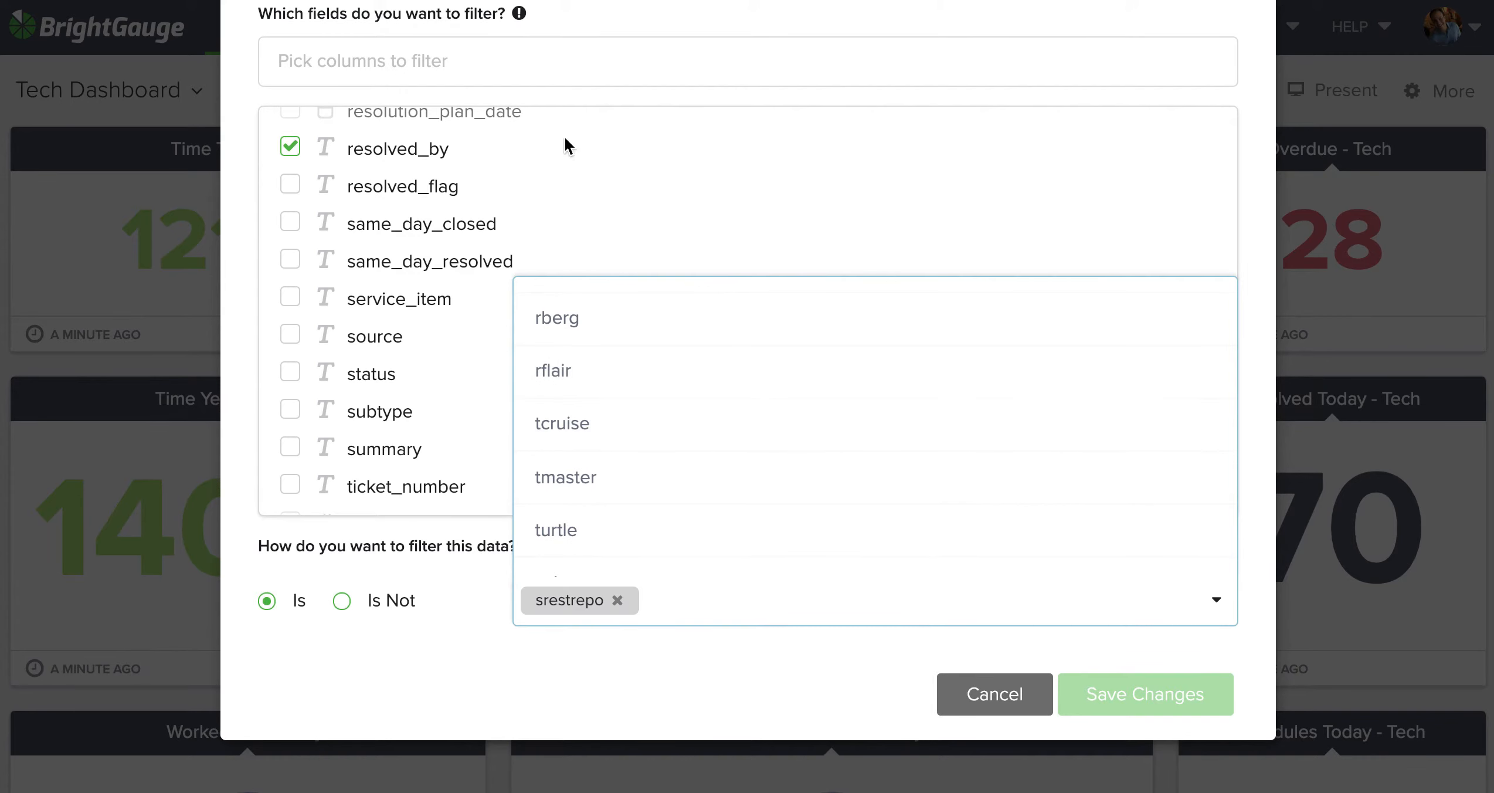
left_click(547, 47)
type("Steve")
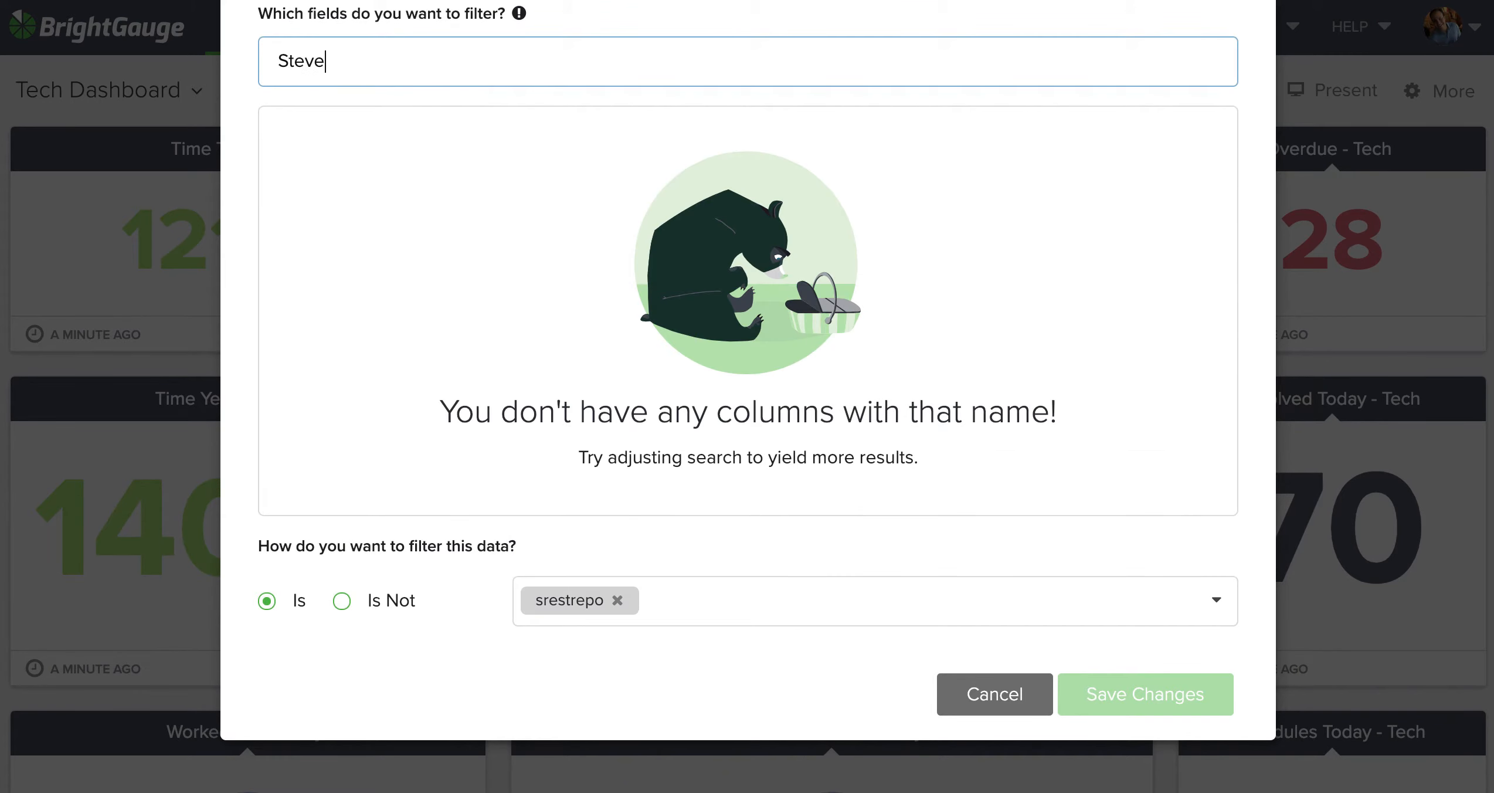
key("BackSpace")
key("BackSpace")
key("BackSpace")
key("BackSpace")
key("BackSpace")
Name the filter with the technician's first name
scroll(580, 226, "up", 5)
left_click(564, 226)
type("Steve")
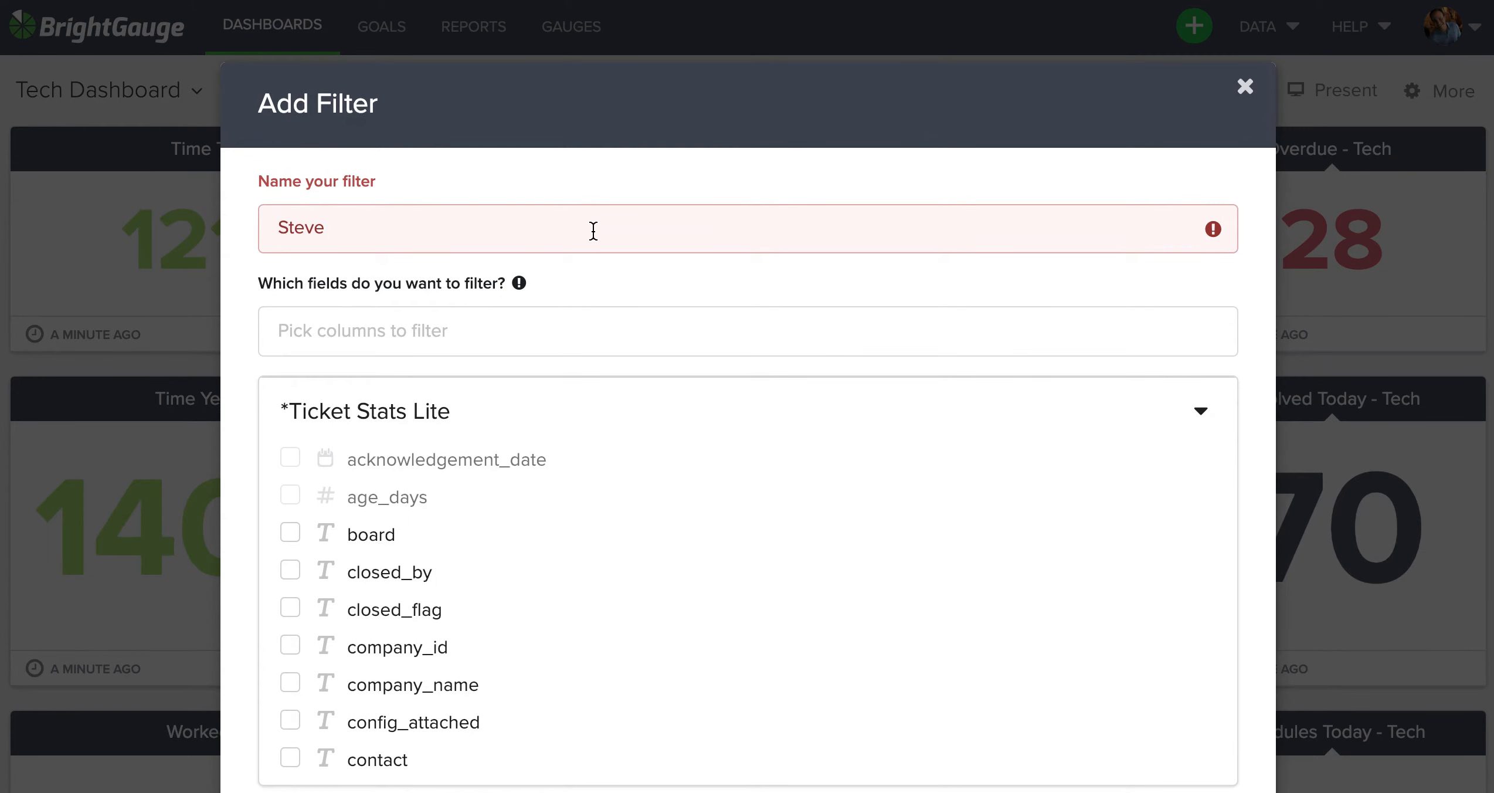
Save the new filter and name the dashboard clone "Tech Dashboard - " followed by the technician's first name
scroll(998, 306, "down", 2)
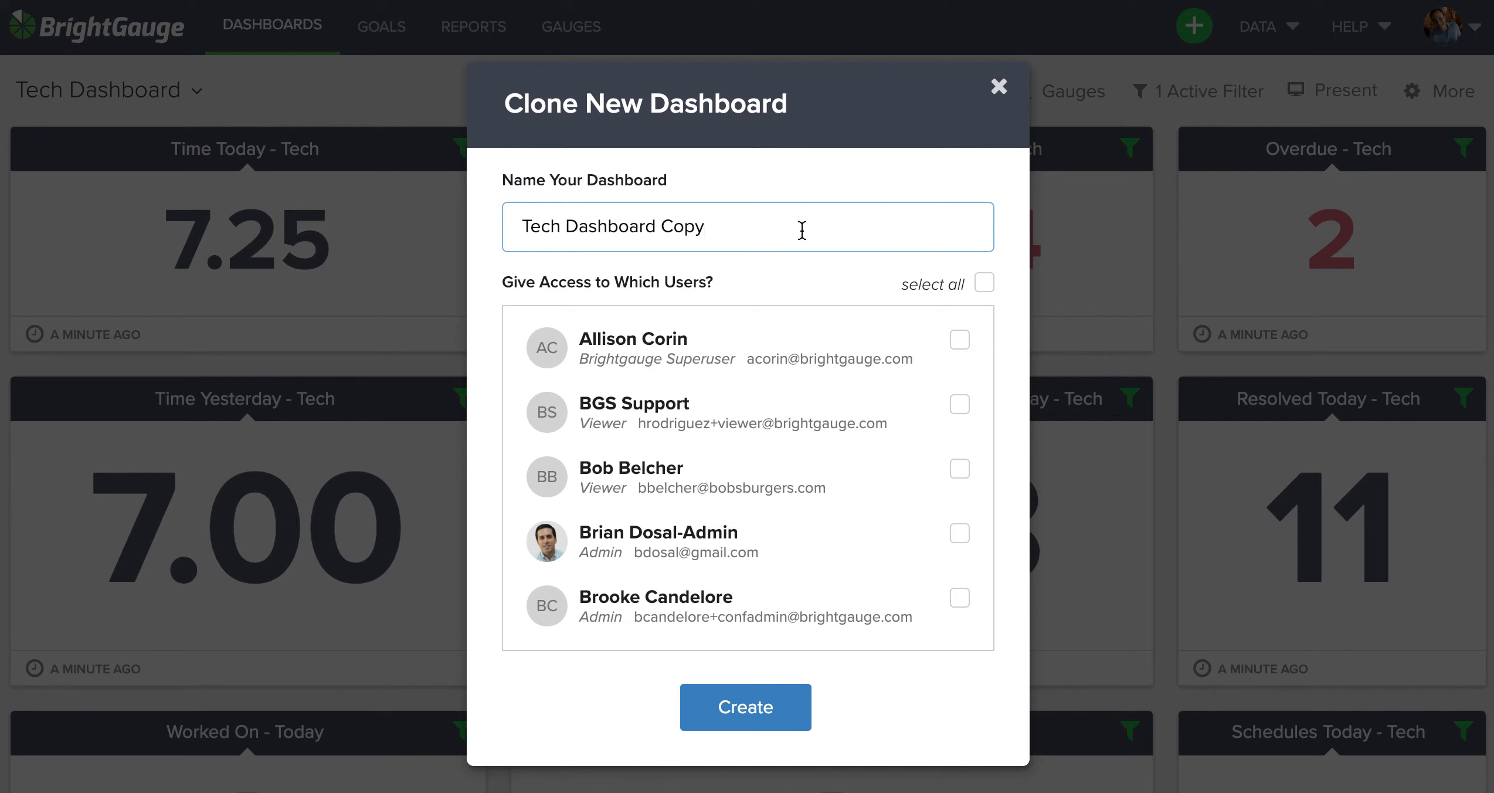
key("BackSpace")
key("BackSpace")
key("BackSpace")
key("BackSpace")
key("BackSpace")
type("- Steve'")
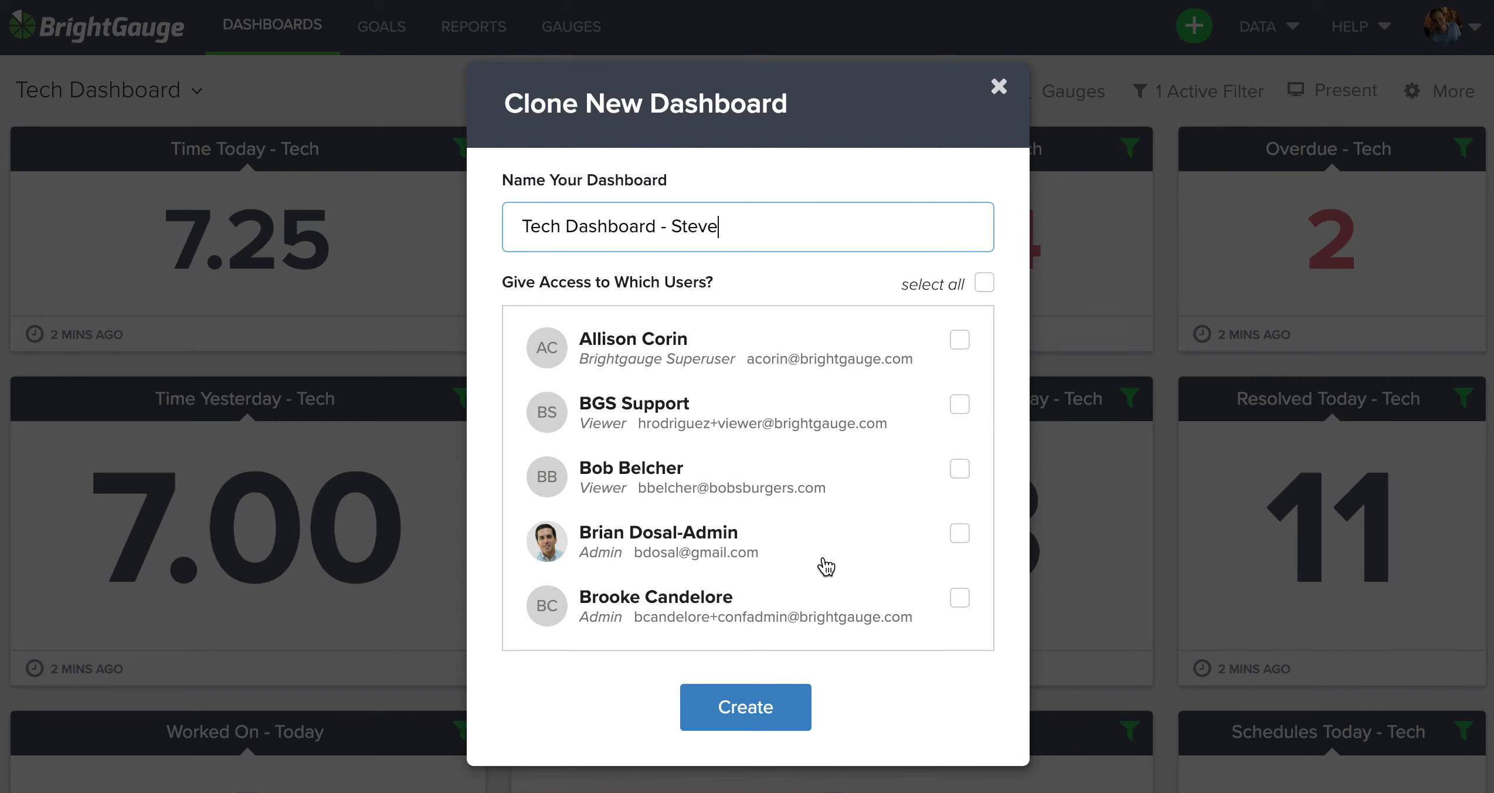
Give the technician's viewer account access to the clone, create the dashboard and close the gauge selection
scroll(822, 563, "down", 5)
scroll(827, 566, "down", 11)
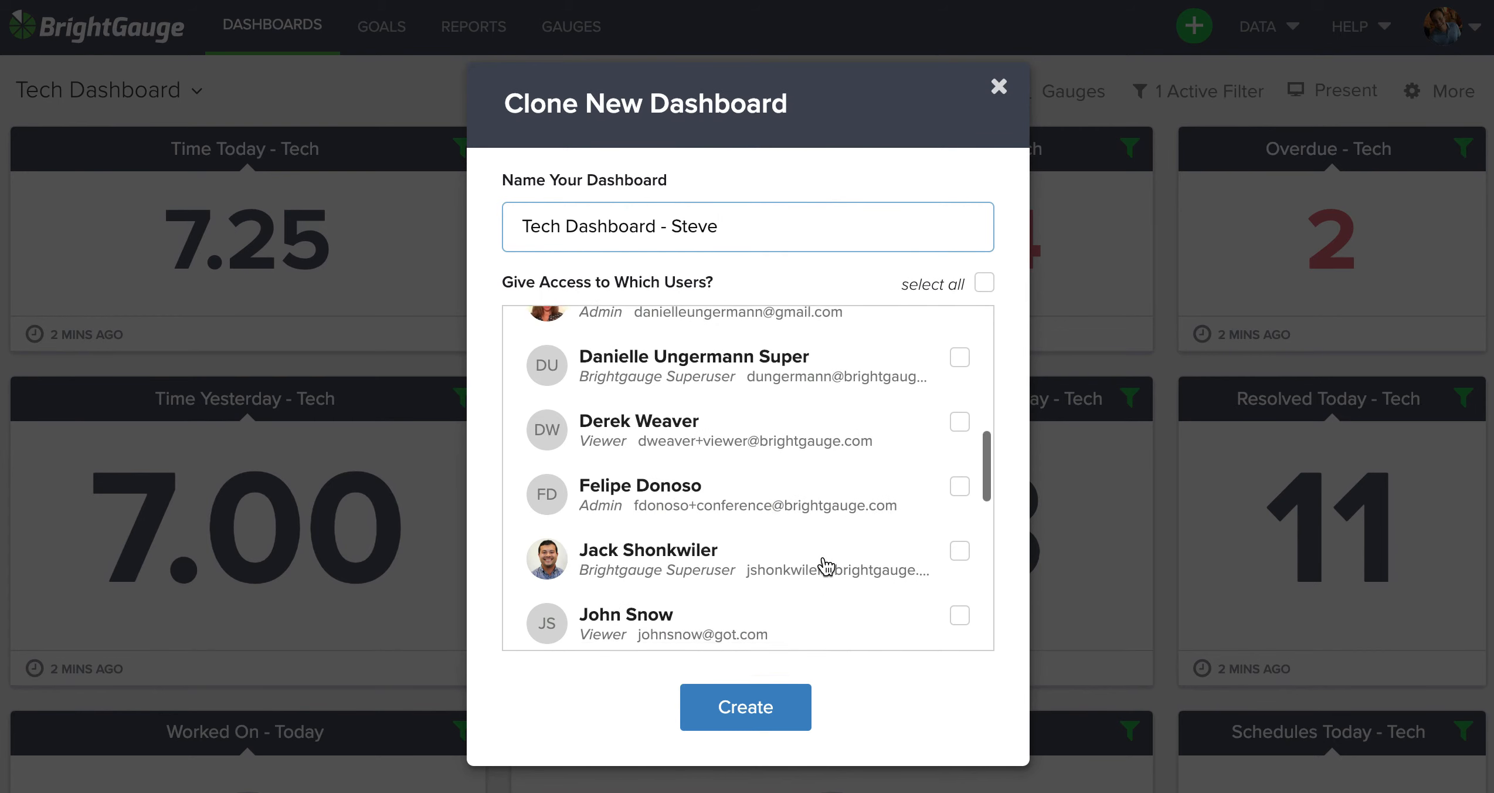
scroll(827, 566, "down", 3)
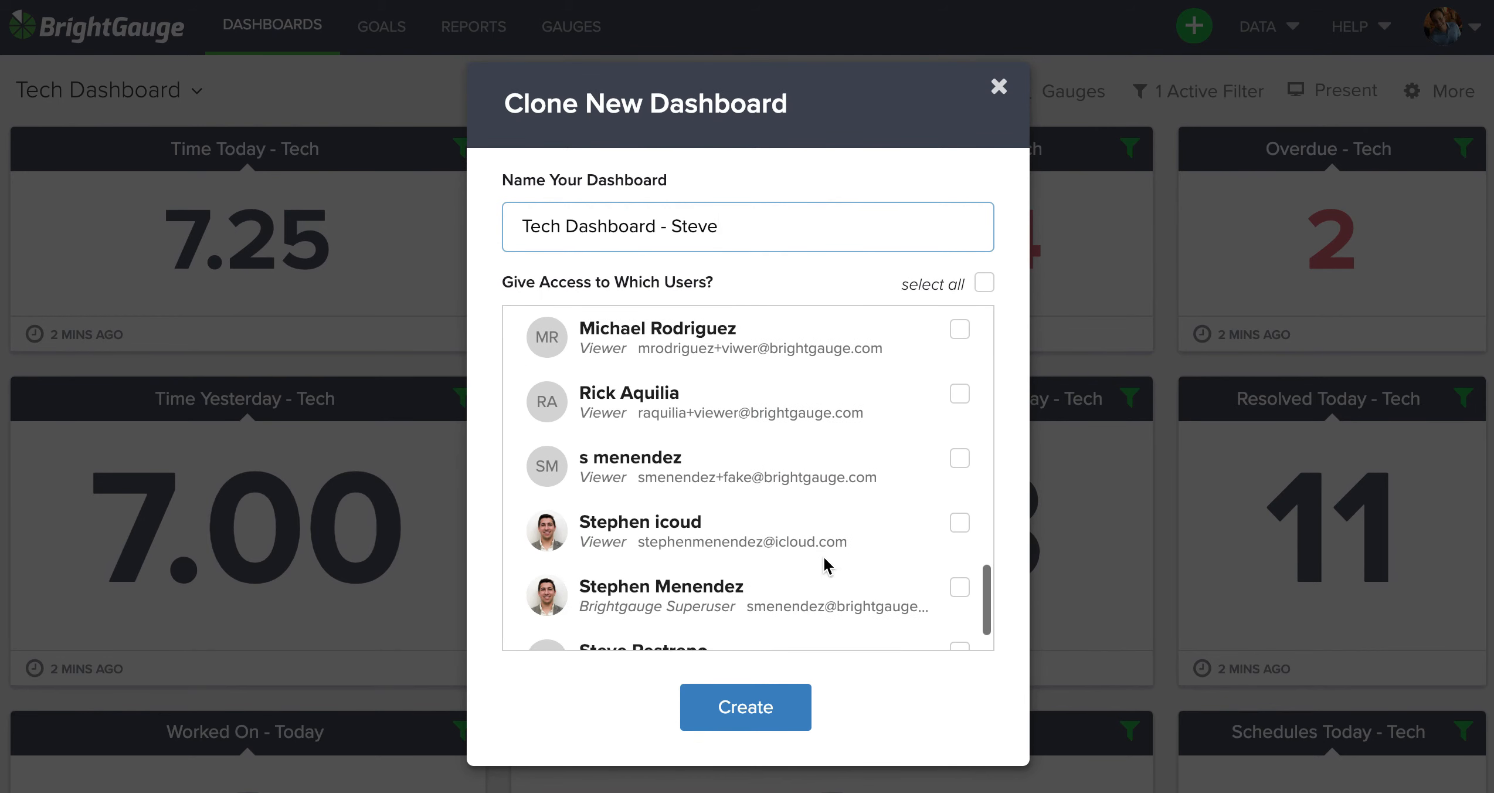
left_click(960, 599)
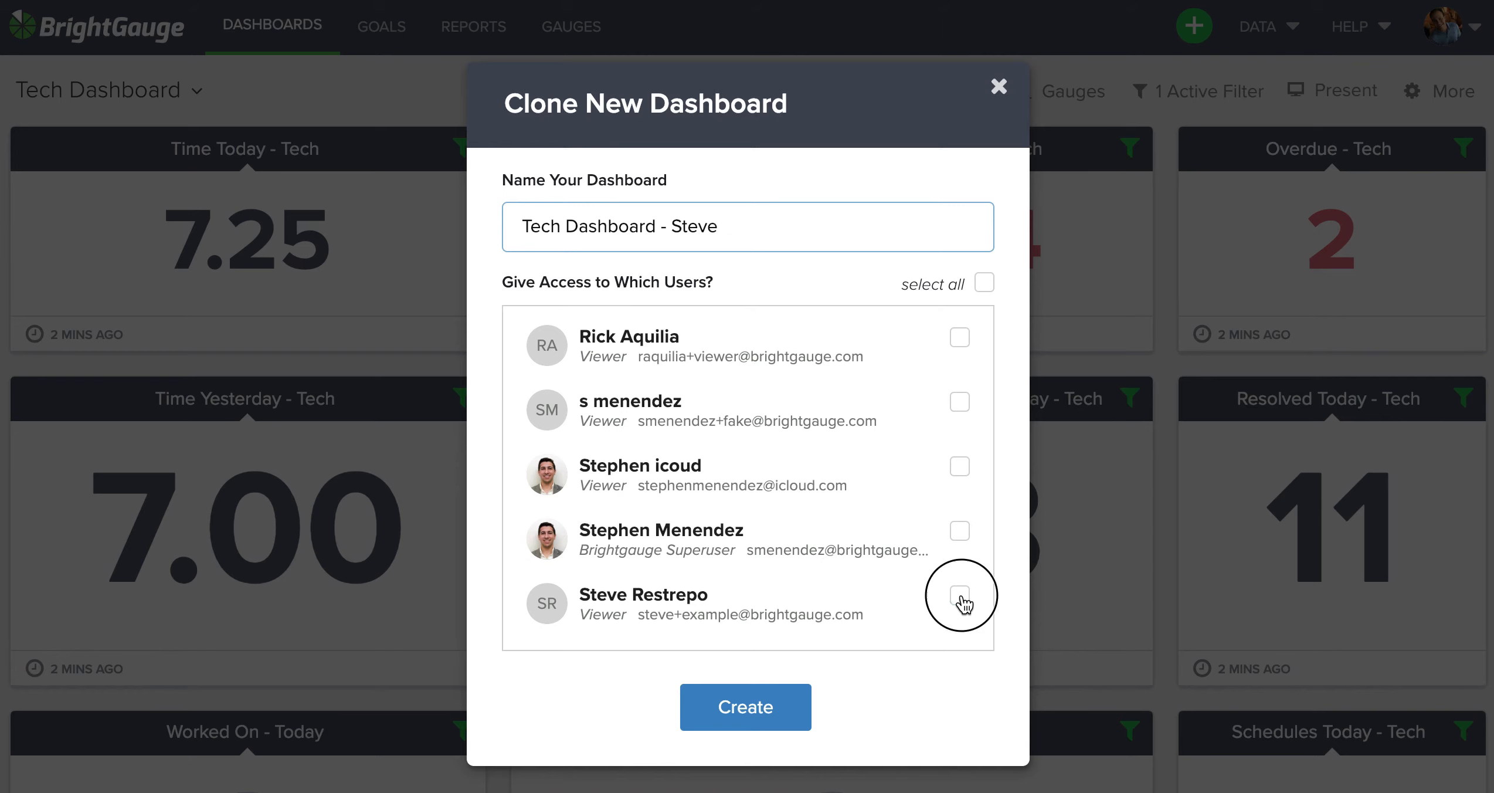
left_click(778, 717)
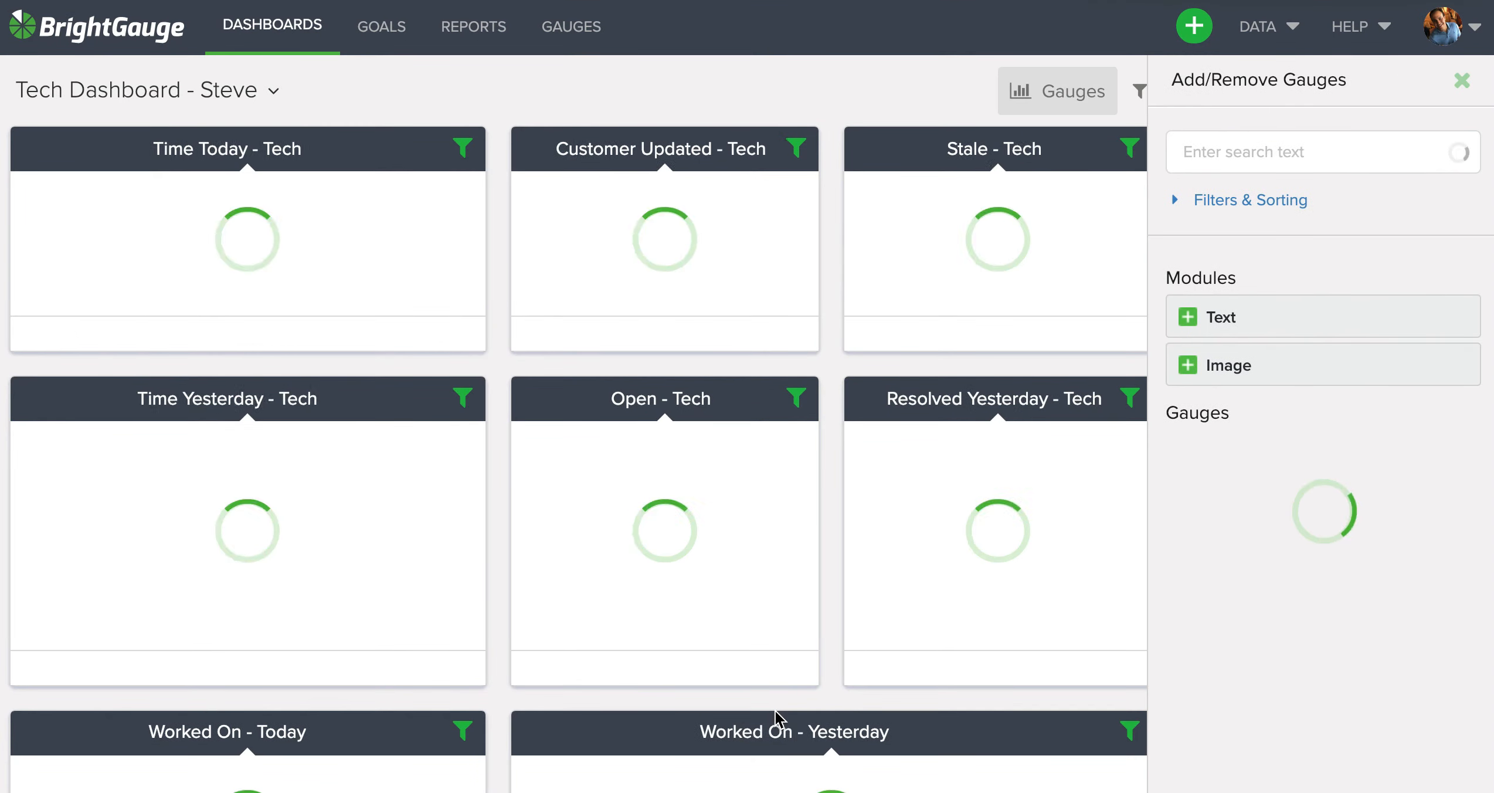
left_click(1461, 80)
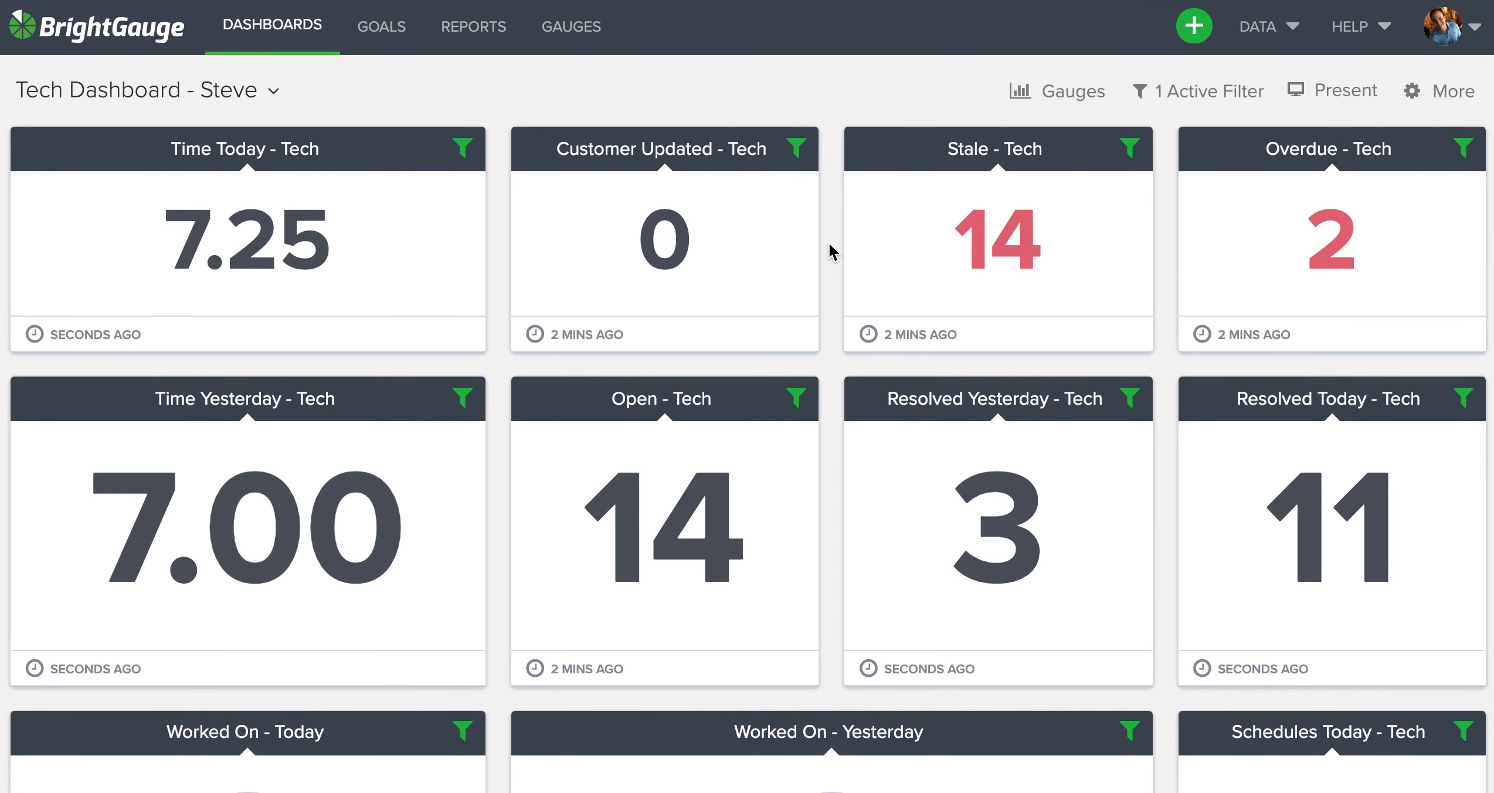
Examine the ticket details behind the Overdue - Tech gauge and return to the dashboard
left_click(1335, 237)
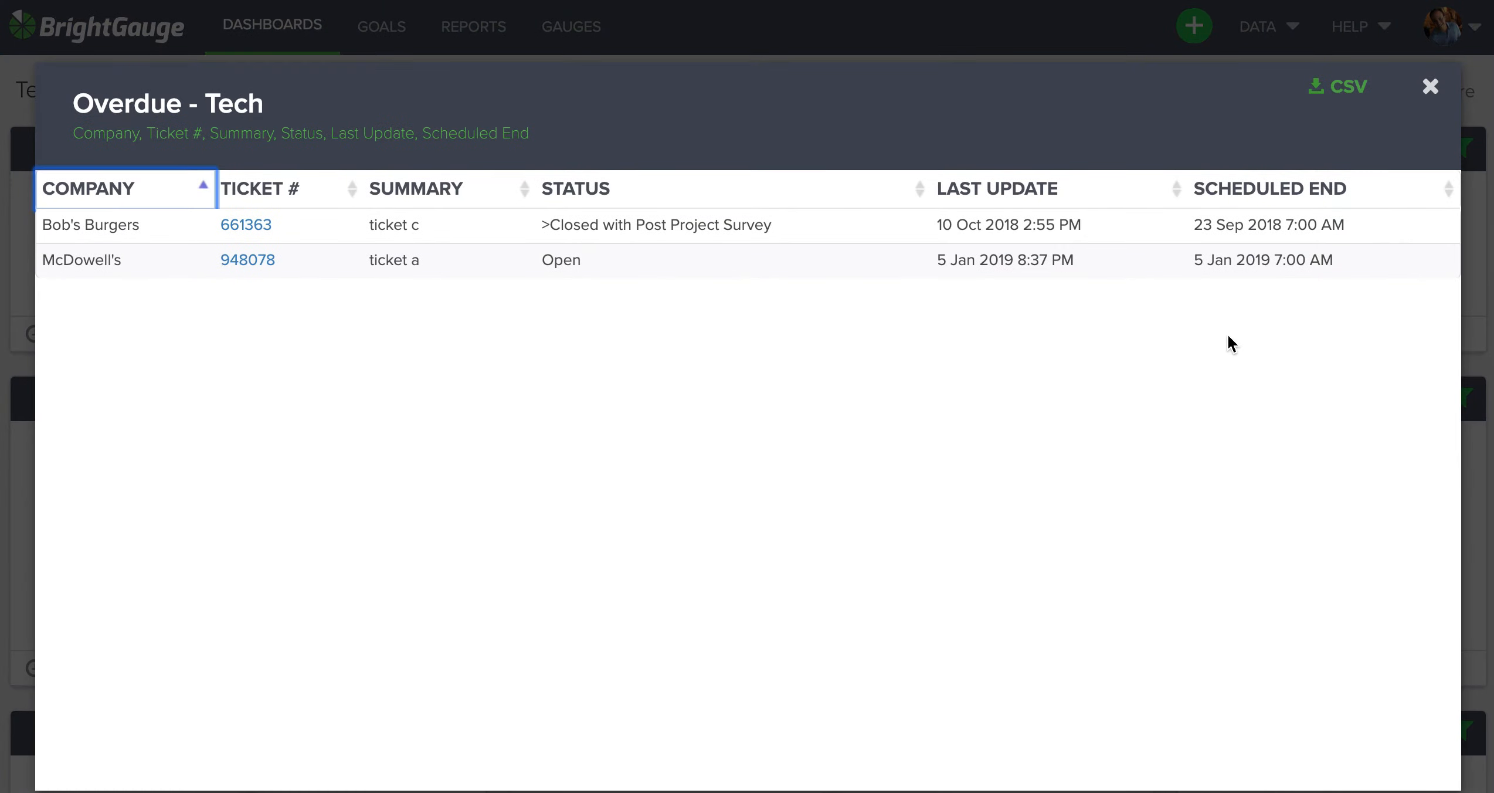
left_click(1431, 88)
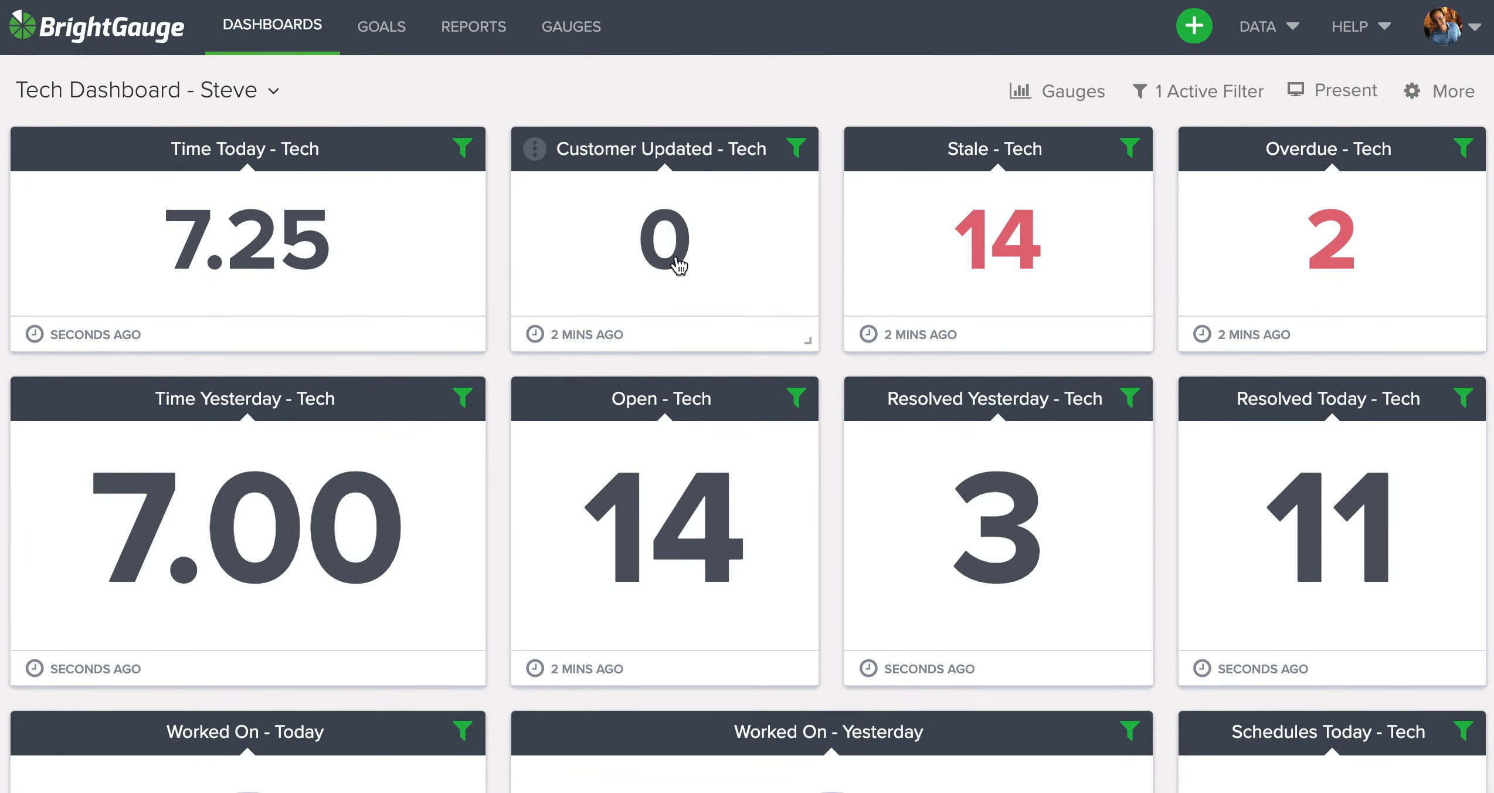
Switch back to the original Tech Dashboard and turn off its active technician filter
left_click(228, 94)
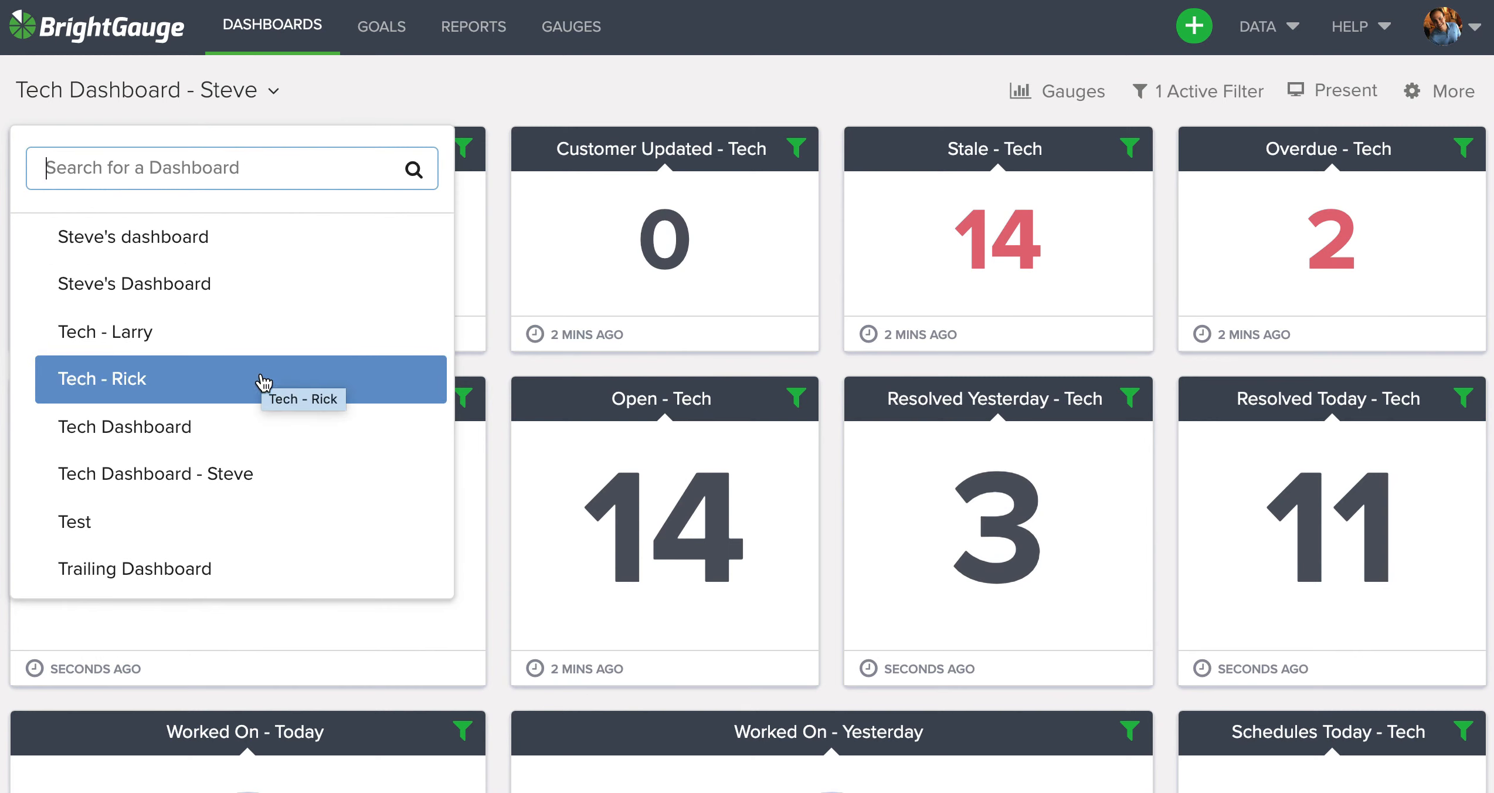
left_click(250, 429)
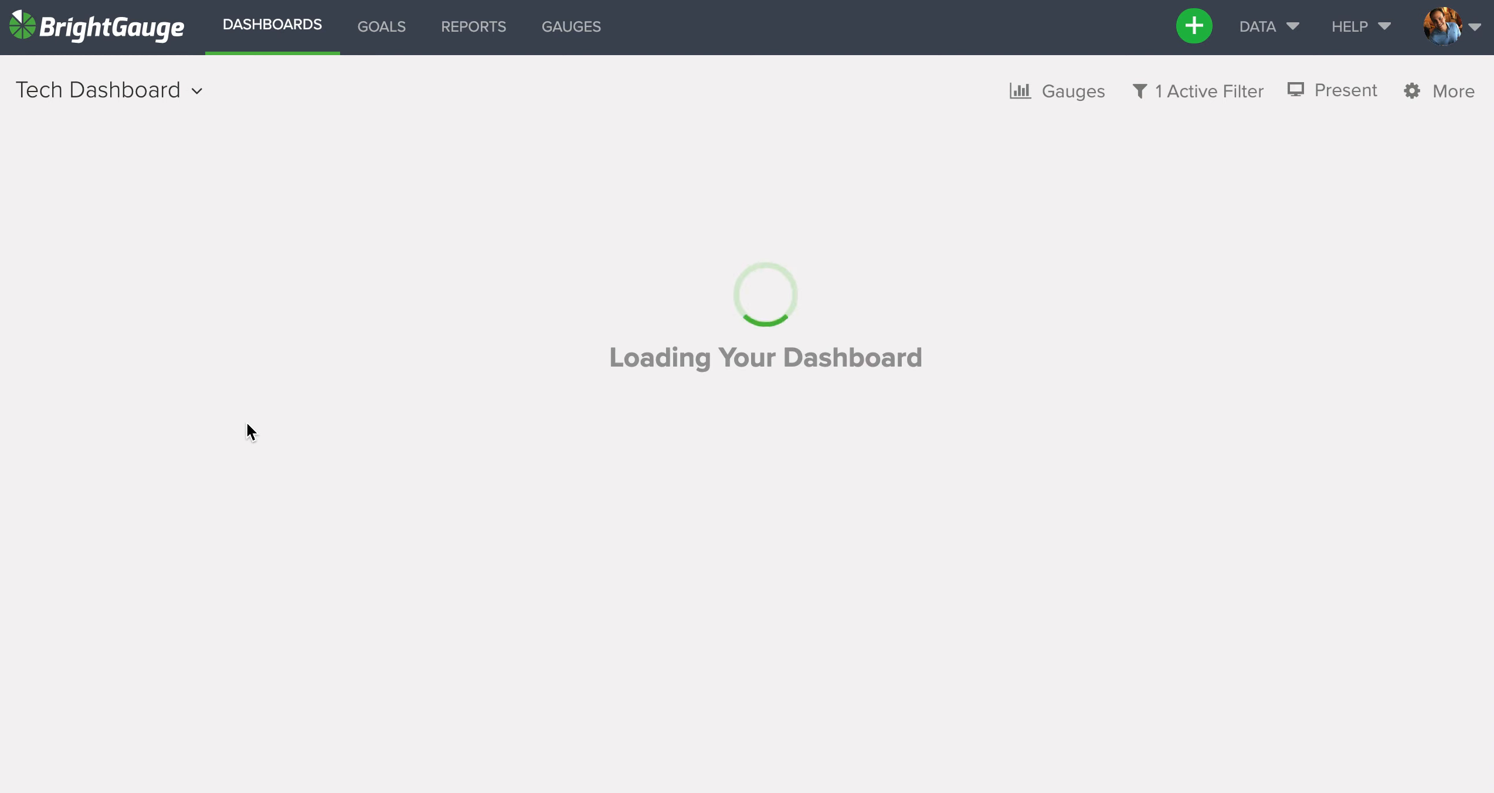
left_click(1199, 92)
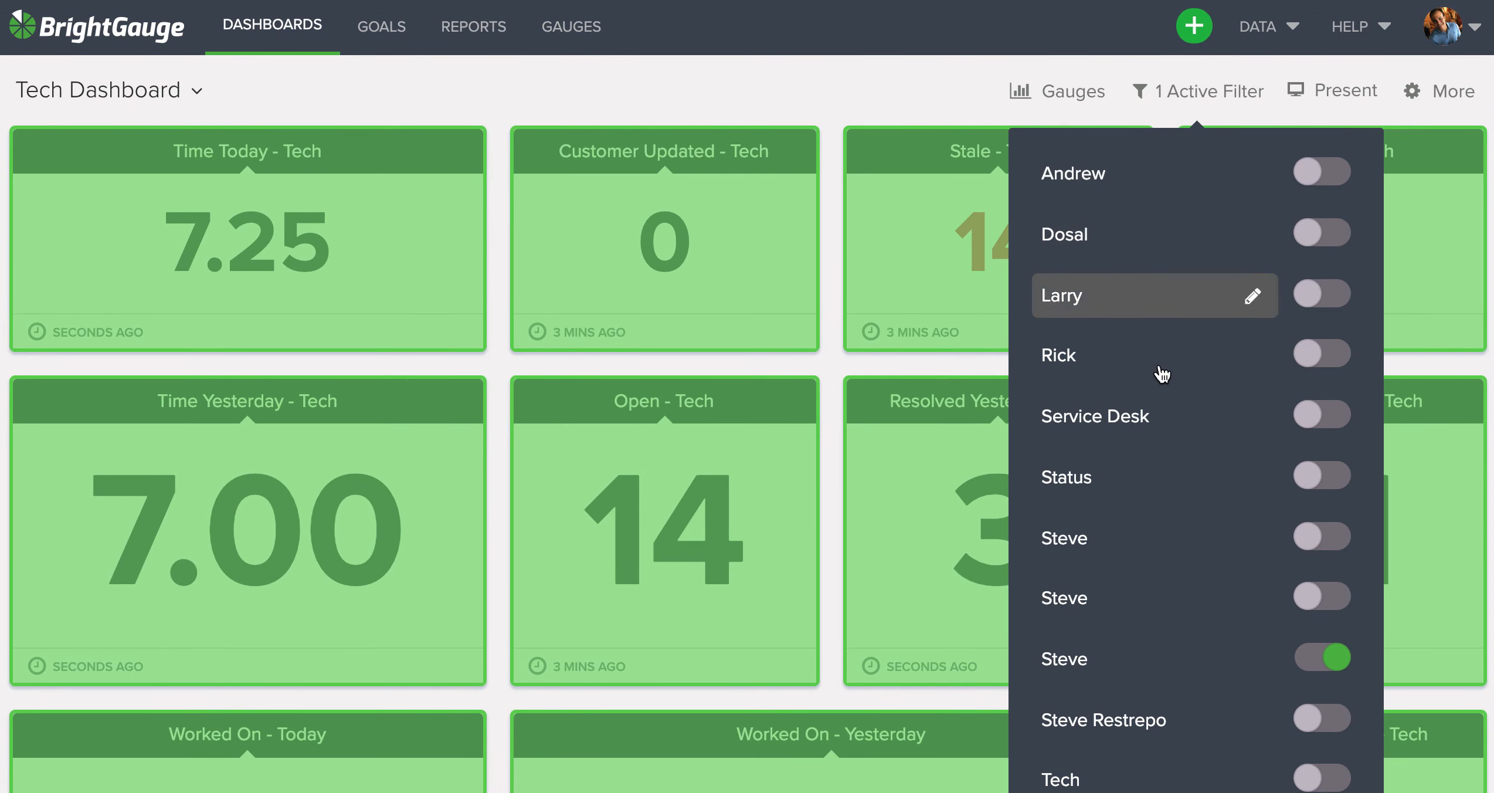
scroll(1167, 252, "down", 3)
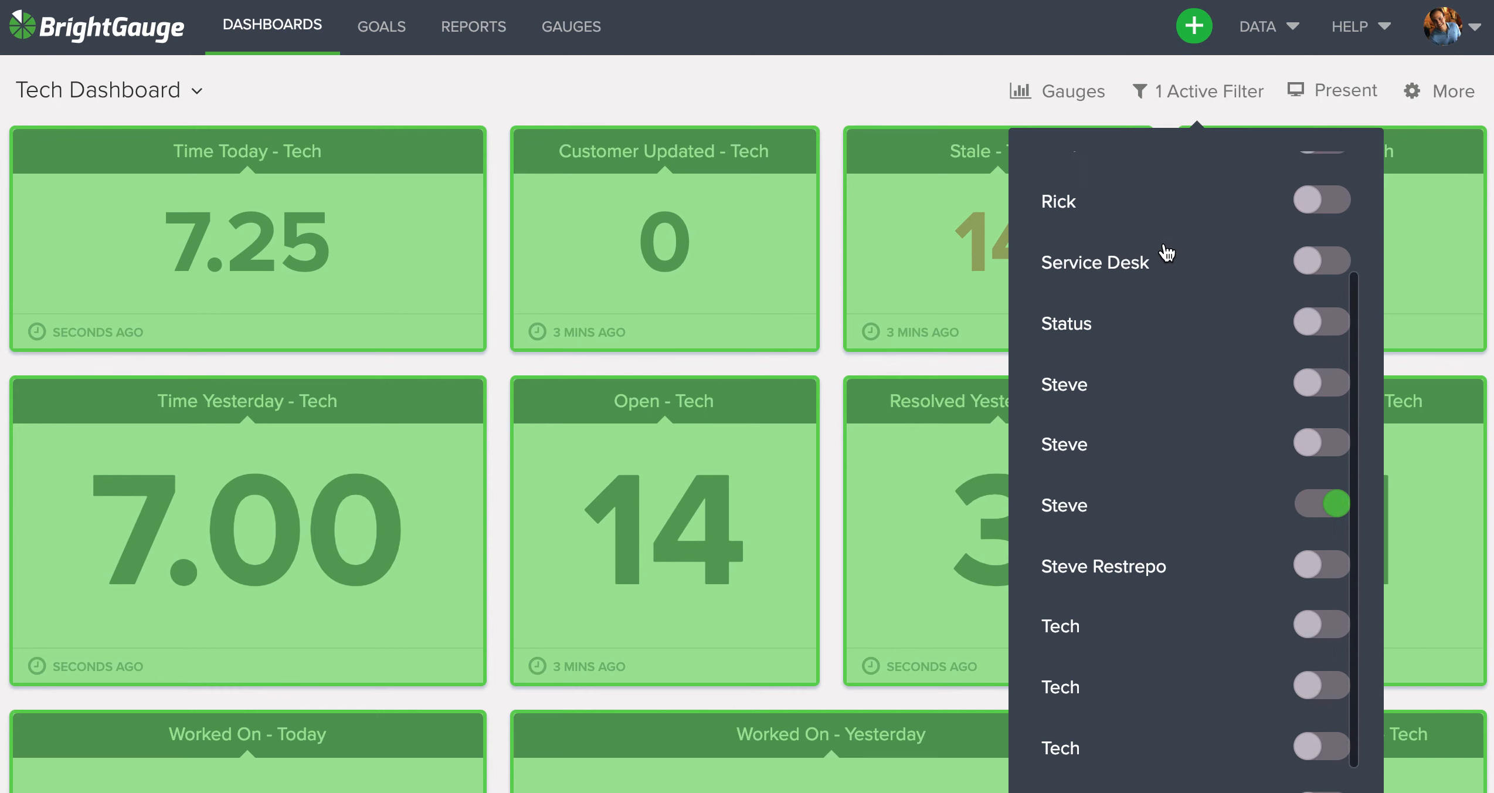
left_click(1334, 493)
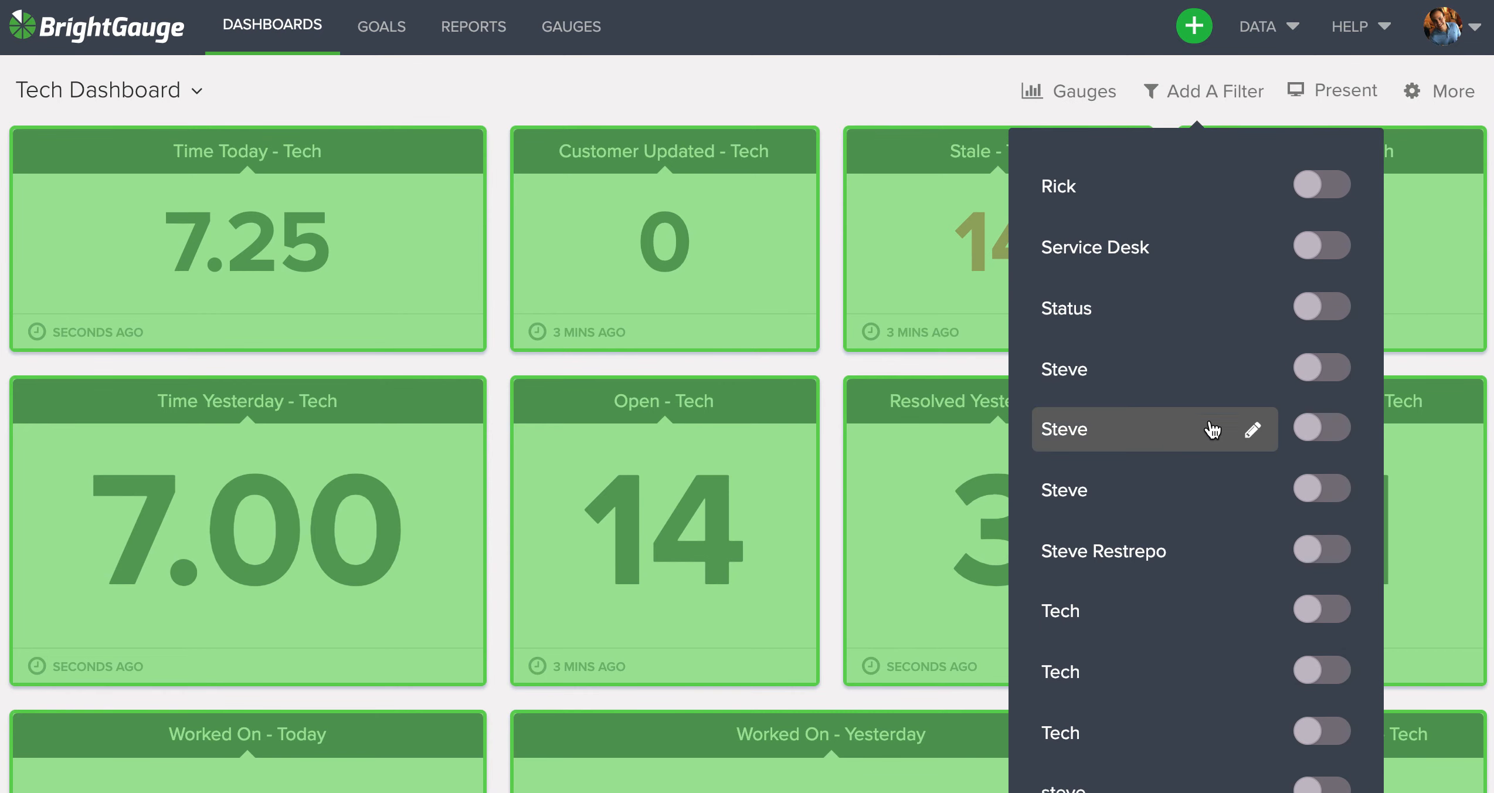
Preview the Tech Dashboard with the third filter in the list applied, turn that filter off again and close the filter list
scroll(1197, 423, "up", 3)
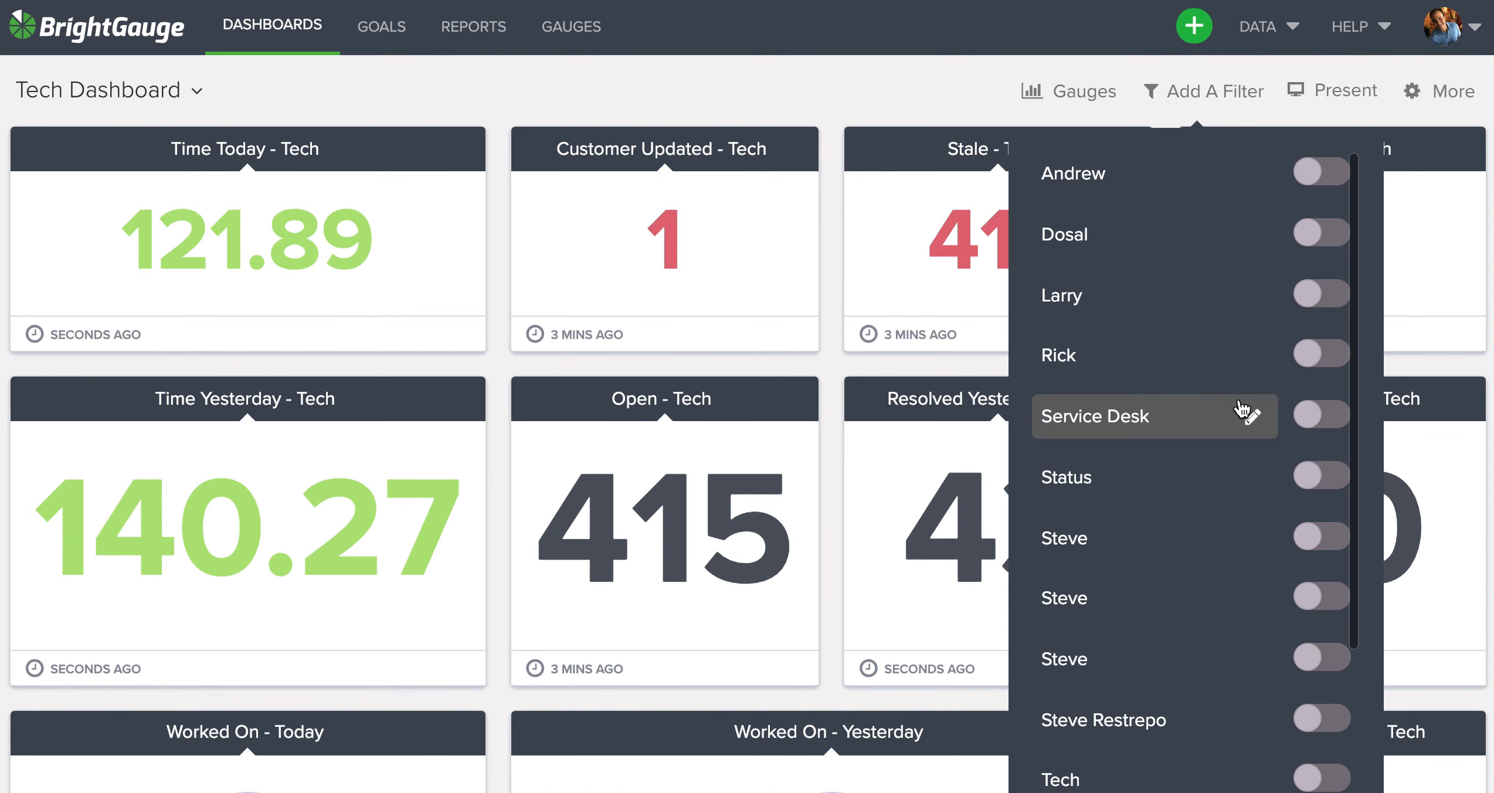
left_click(1311, 299)
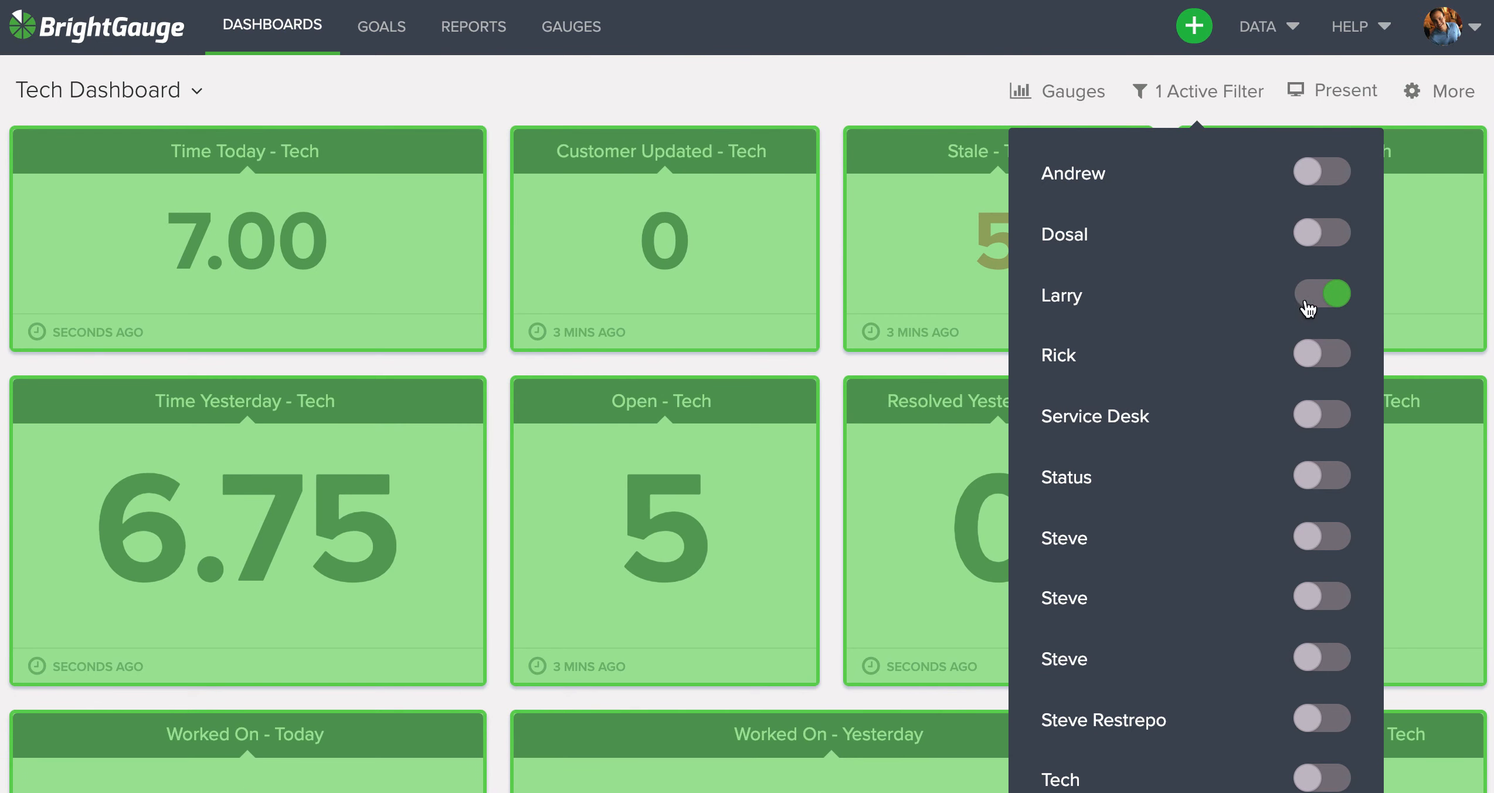
left_click(1339, 302)
left_click(852, 95)
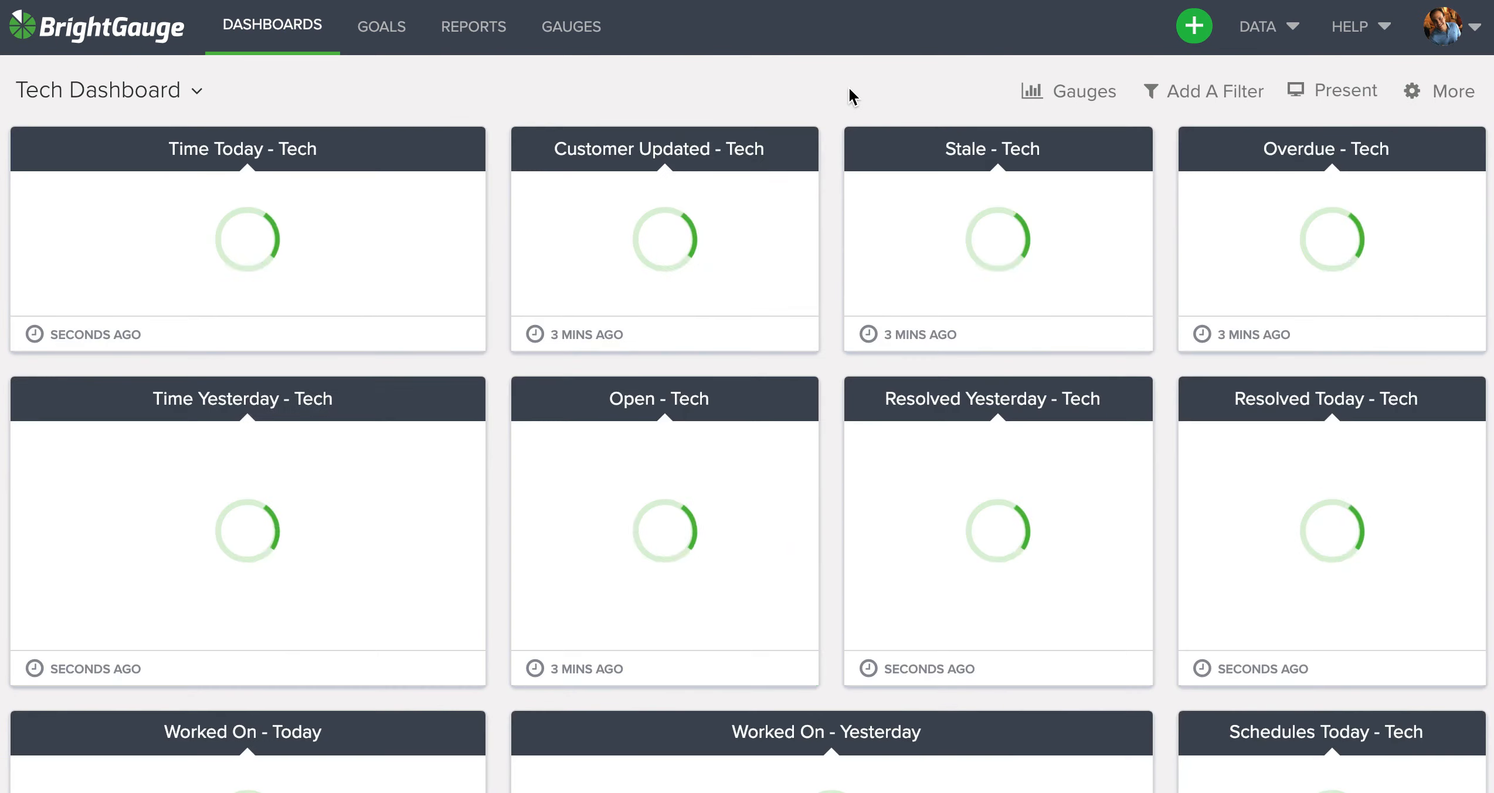